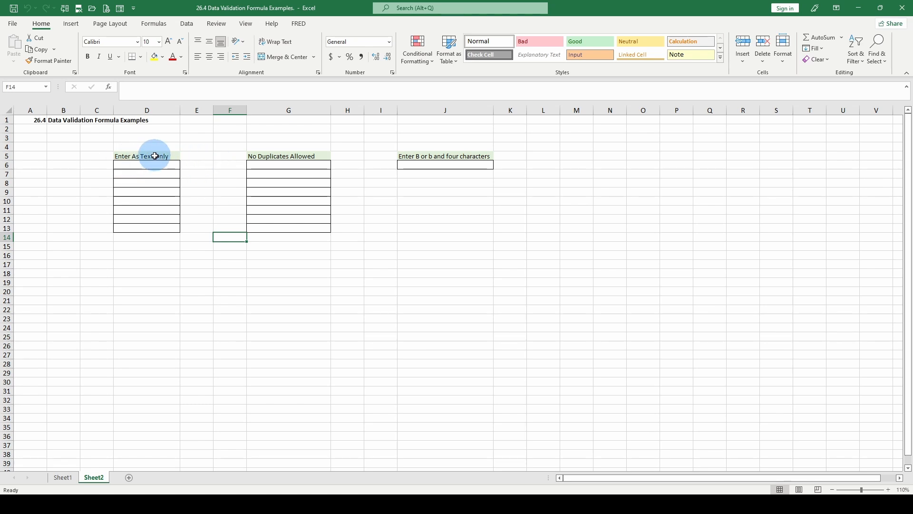
Add the input message "Enter Text Only" to the custom text-only data validation on cells D6:D13
{"action": "left_click_drag", "start_coordinate": [153, 165], "coordinate": [157, 228]}
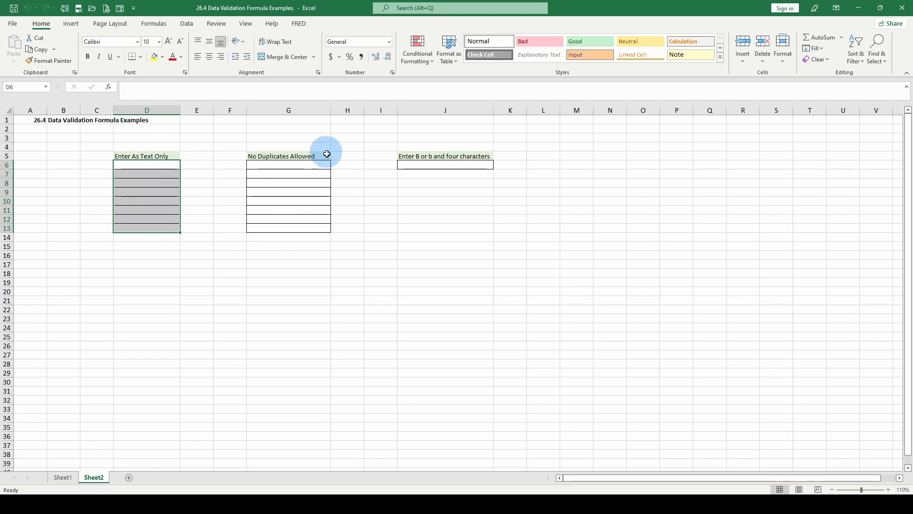
{"action": "left_click", "coordinate": [157, 214]}
{"action": "left_click_drag", "start_coordinate": [143, 164], "coordinate": [141, 229]}
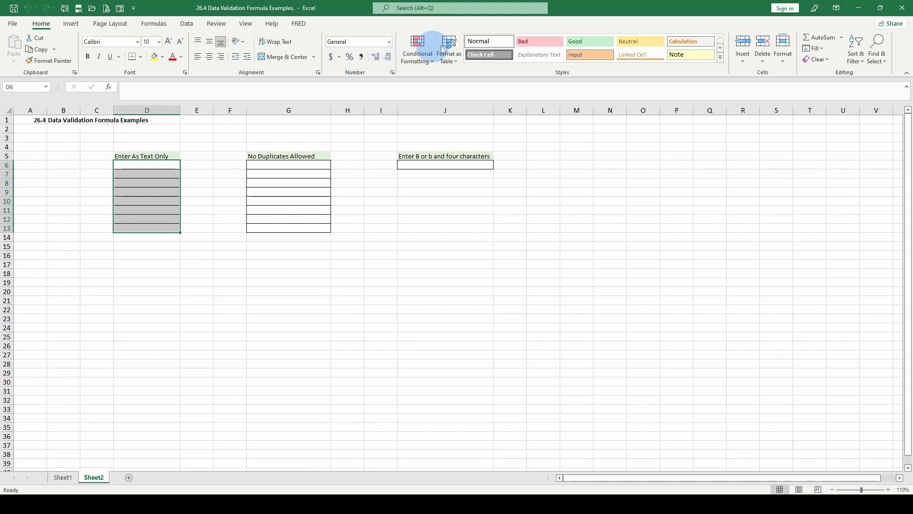
{"action": "left_click", "coordinate": [187, 23]}
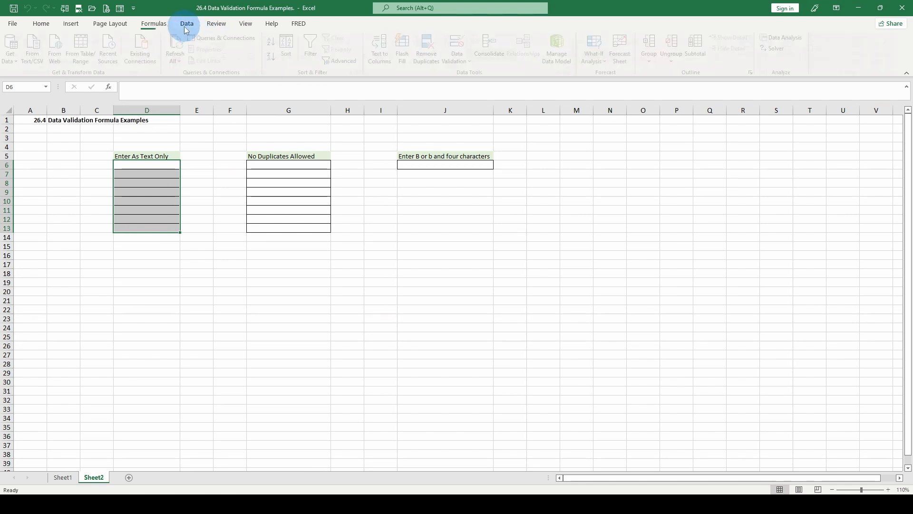
{"action": "left_click", "coordinate": [461, 57]}
{"action": "left_click", "coordinate": [472, 74]}
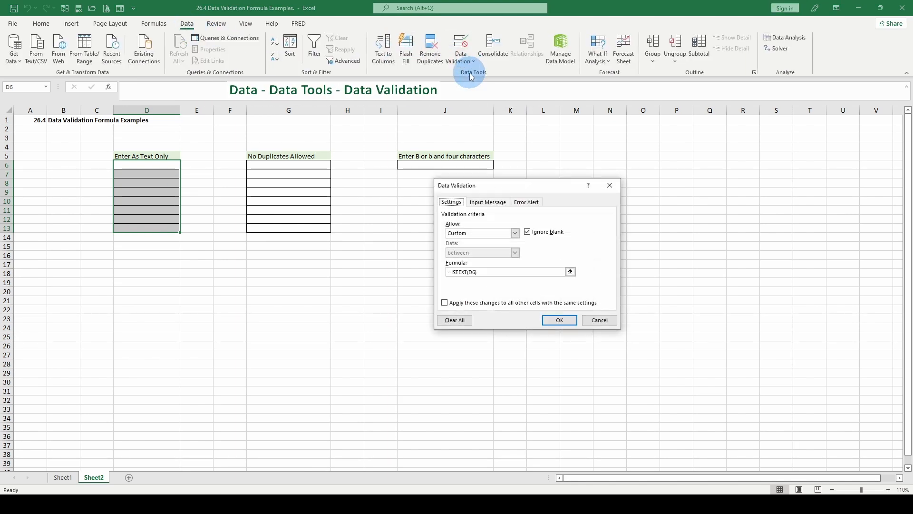
{"action": "left_click_drag", "start_coordinate": [501, 187], "coordinate": [297, 147]}
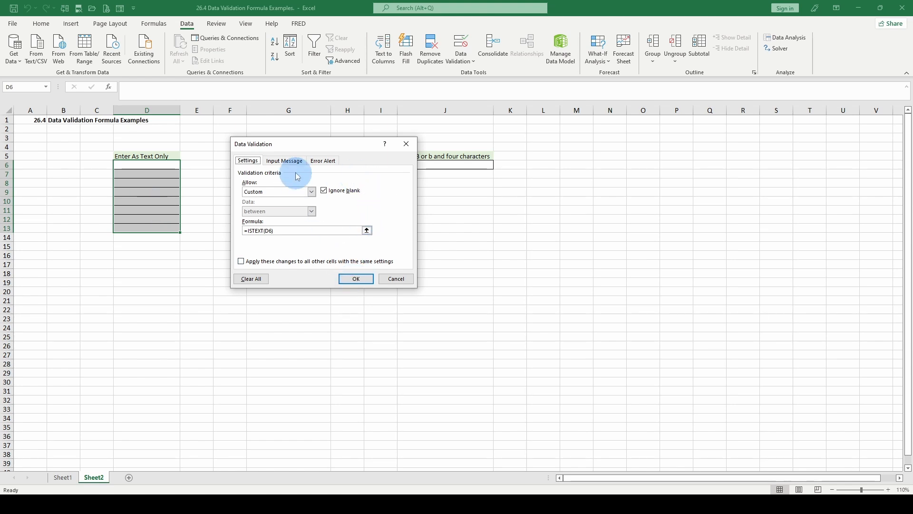
{"action": "left_click", "coordinate": [284, 161]}
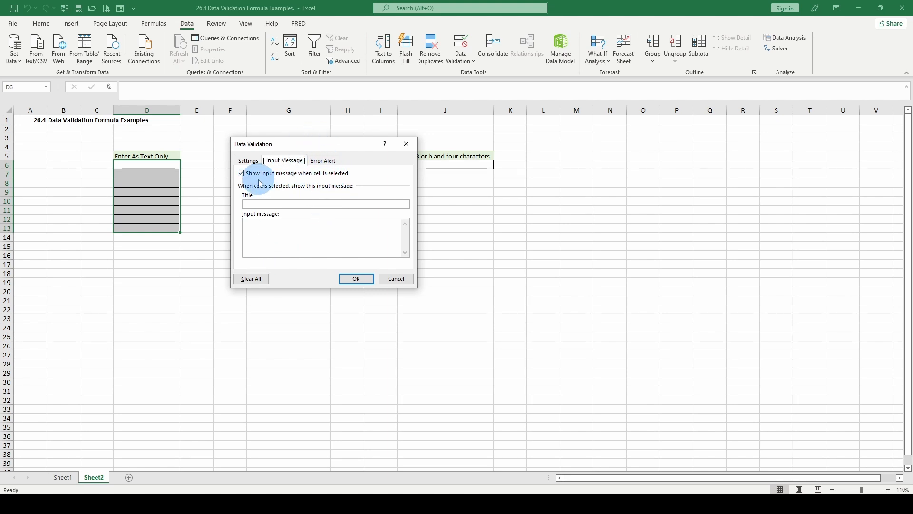
{"action": "left_click", "coordinate": [254, 223]}
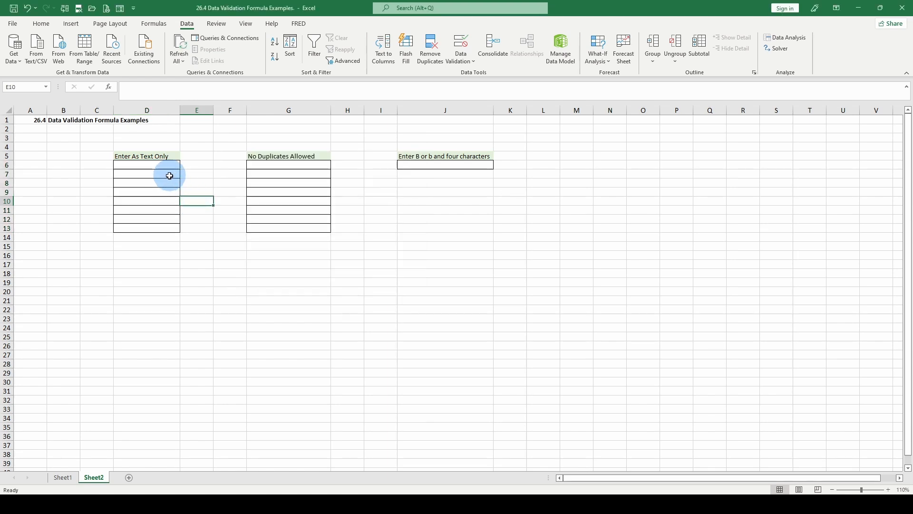
Check the input prompt in the text-only column and try entering the number 5 in D6, cancelling the entry
{"action": "left_click", "coordinate": [168, 174]}
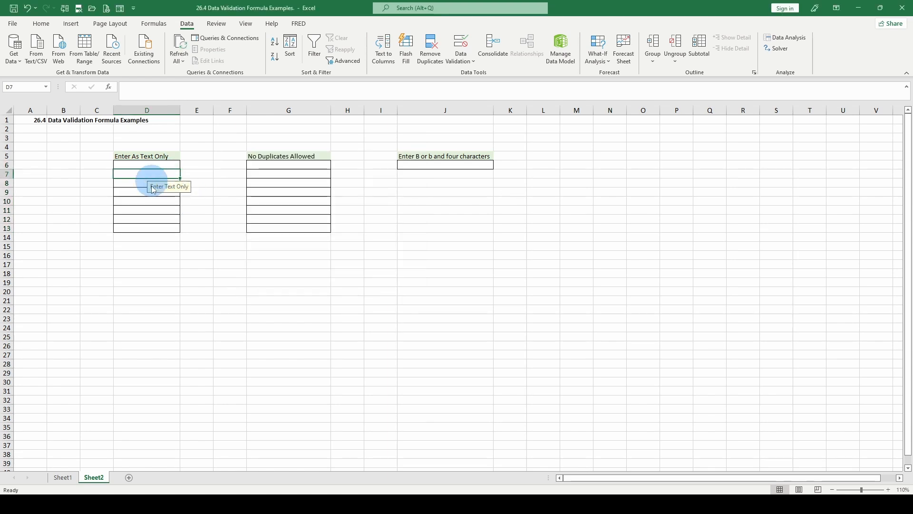
{"action": "left_click", "coordinate": [145, 208]}
{"action": "left_click", "coordinate": [175, 165]}
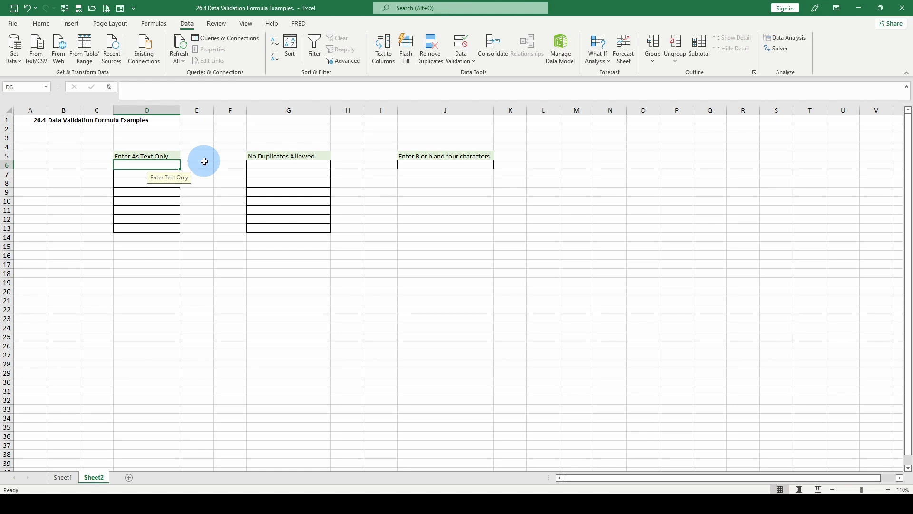
{"action": "type", "text": "5"}
{"action": "key", "text": "Return"}
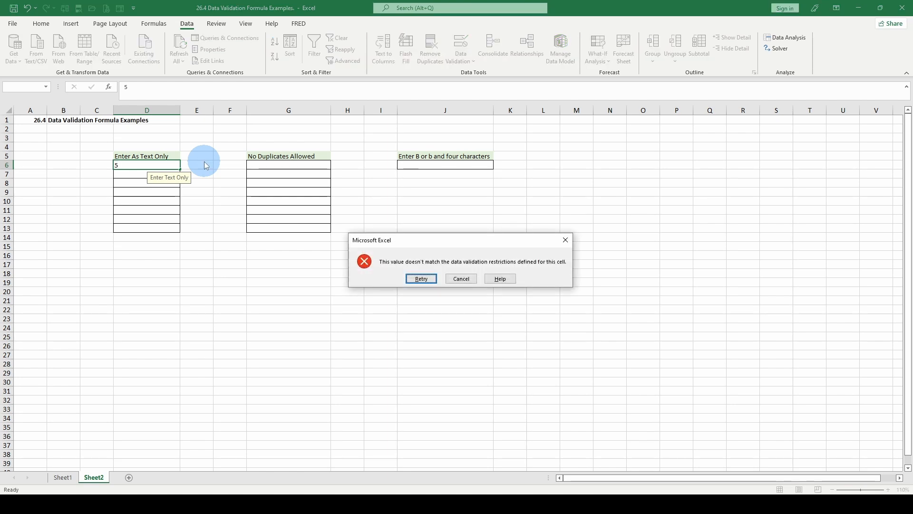
{"action": "left_click", "coordinate": [462, 279]}
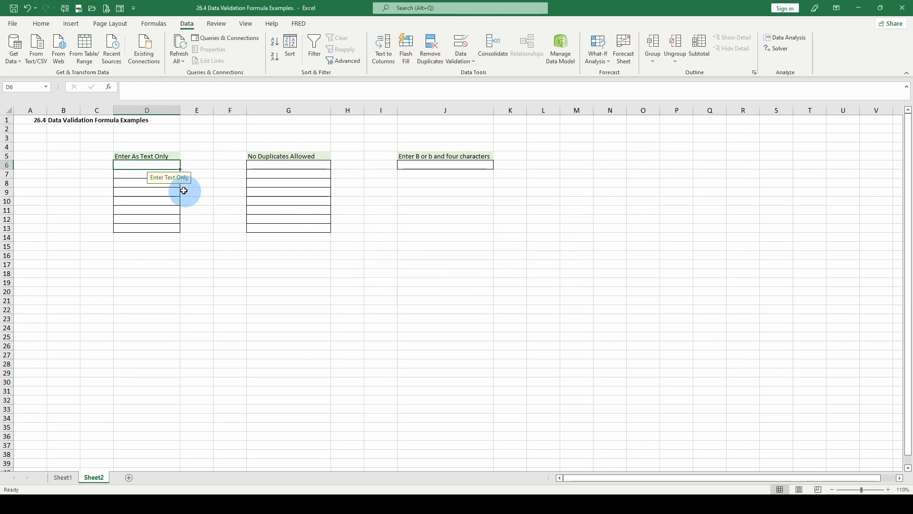
Fill D6:D9 of the text-only column with the test entries 5l, l5, ( and =
{"action": "type", "text": "5"}
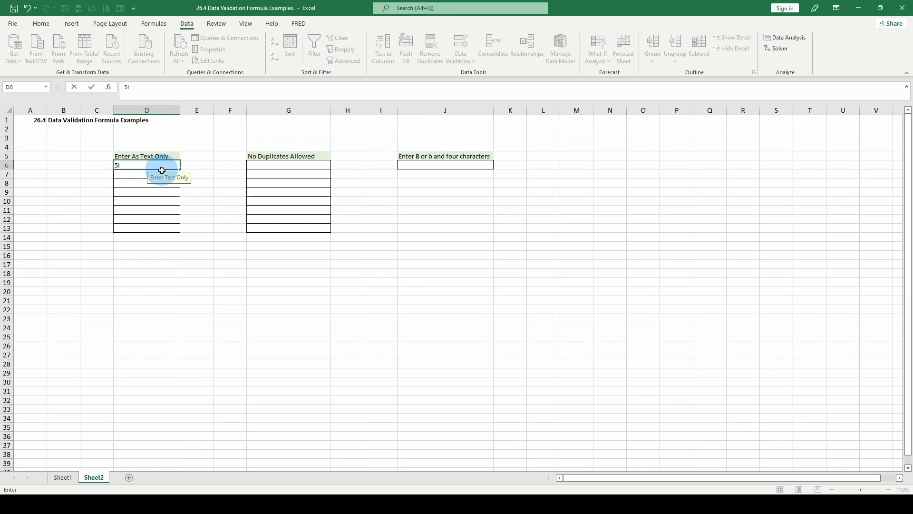
{"action": "key", "text": "Return"}
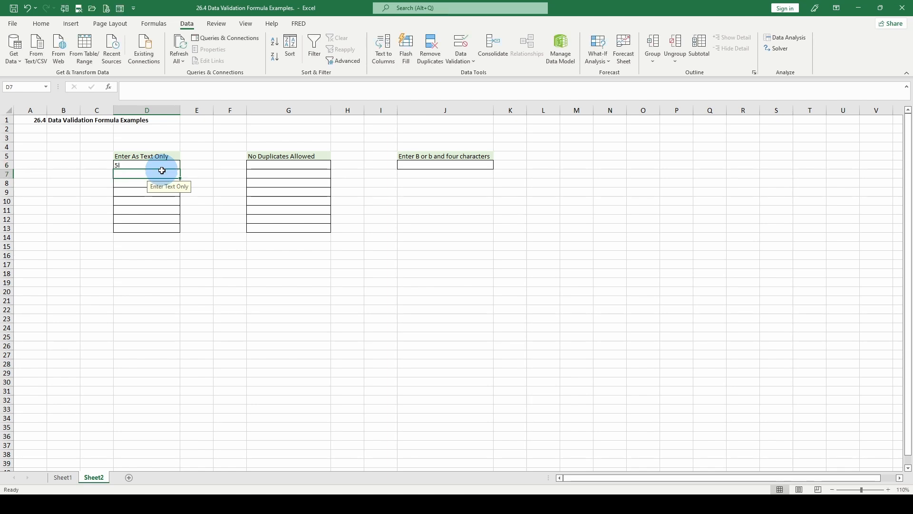
{"action": "type", "text": "l5"}
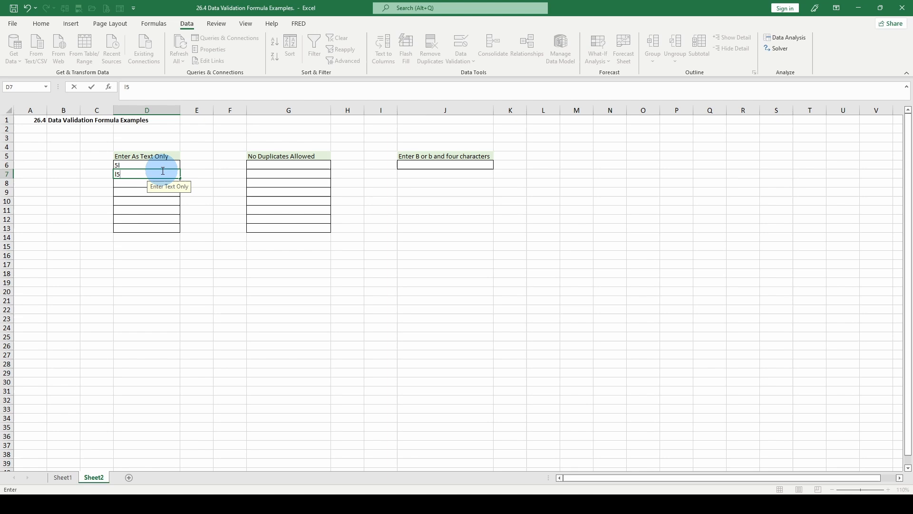
{"action": "key", "text": "Return"}
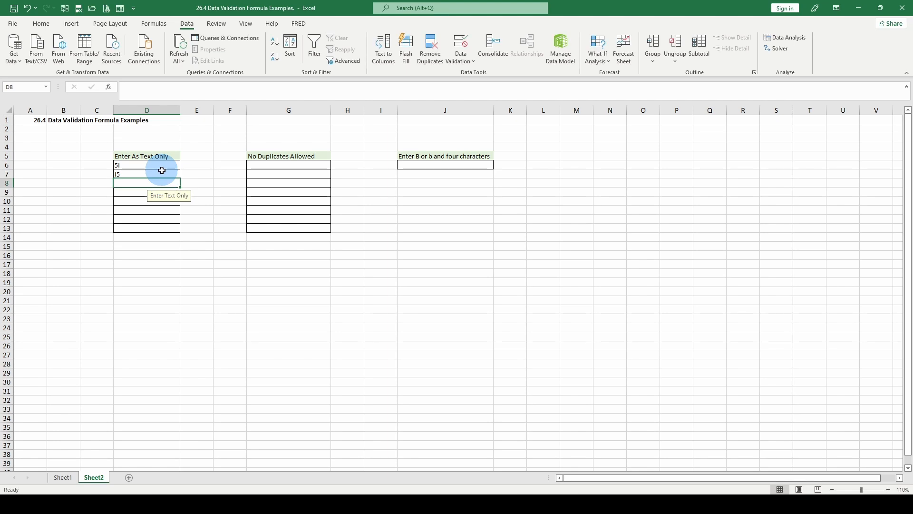
{"action": "type", "text": "("}
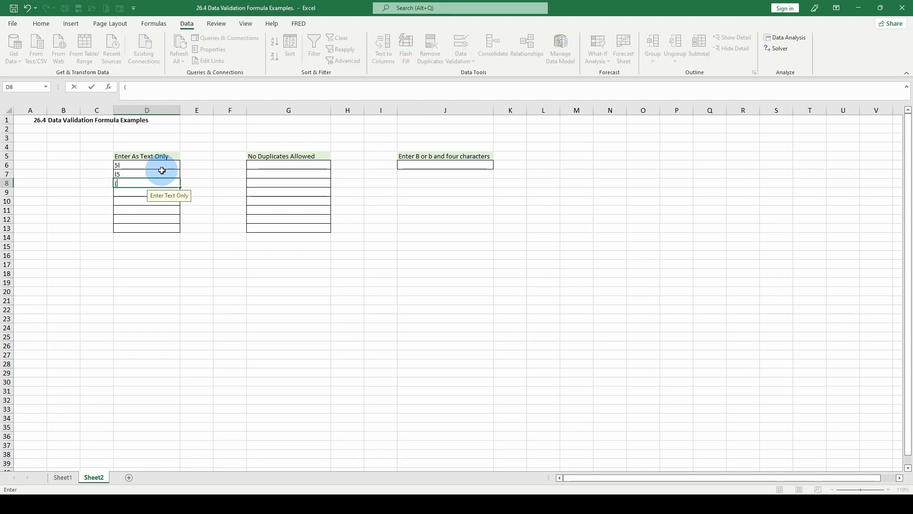
{"action": "key", "text": "Return"}
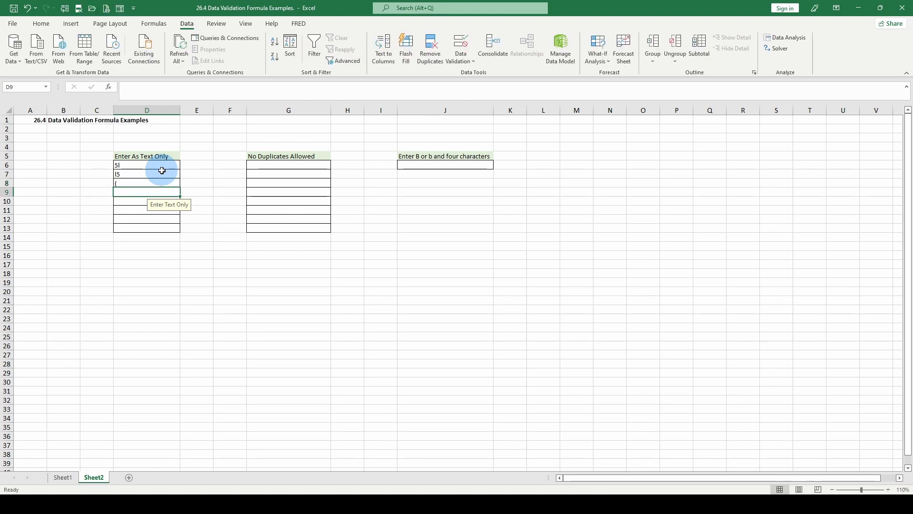
{"action": "type", "text": "="}
{"action": "key", "text": "Return"}
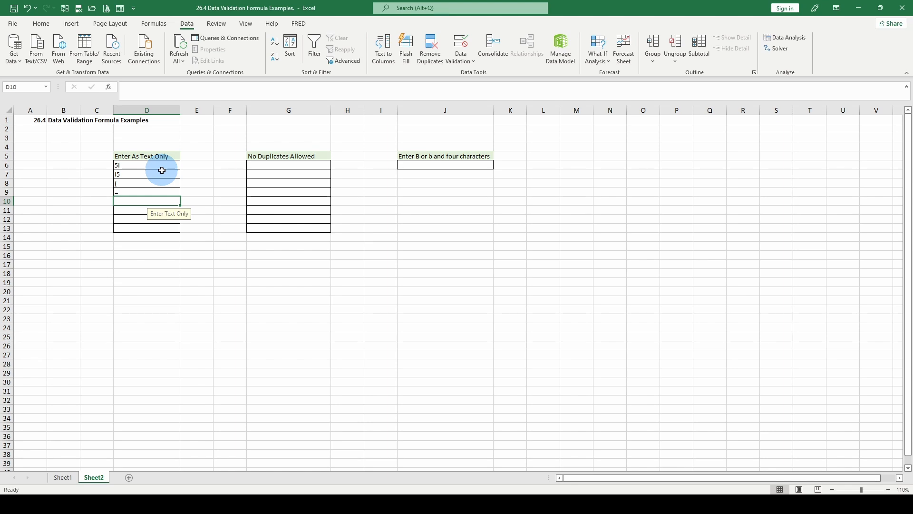
Try entering the number 90 in D10 to test the text-only rule, cancelling the entry
{"action": "type", "text": "90"}
{"action": "key", "text": "Return"}
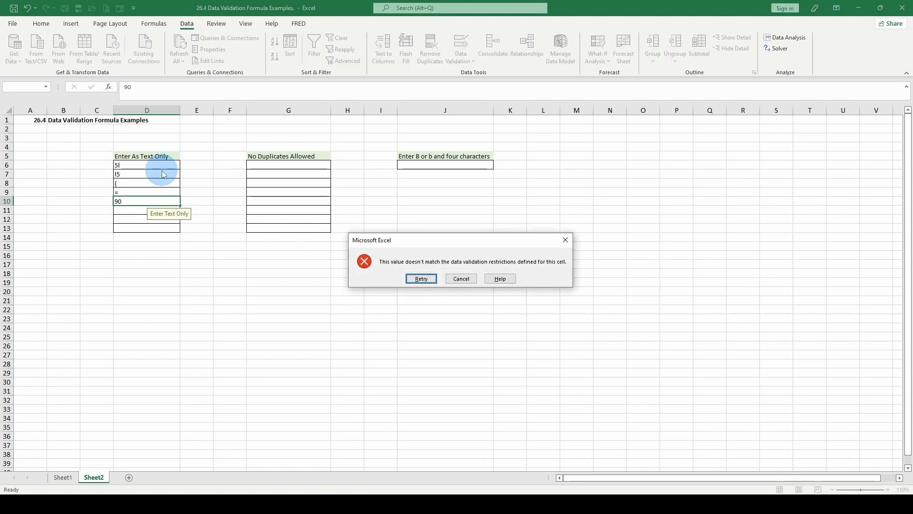
{"action": "left_click", "coordinate": [463, 279]}
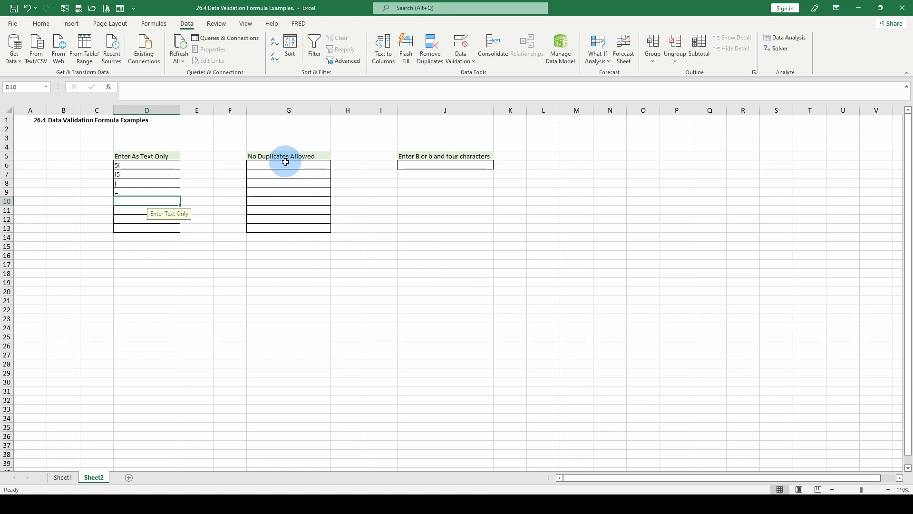
Examine the data validation settings of G6:G13, including the allowed criteria types and the custom formula that prevents duplicates
{"action": "left_click_drag", "start_coordinate": [286, 163], "coordinate": [282, 223]}
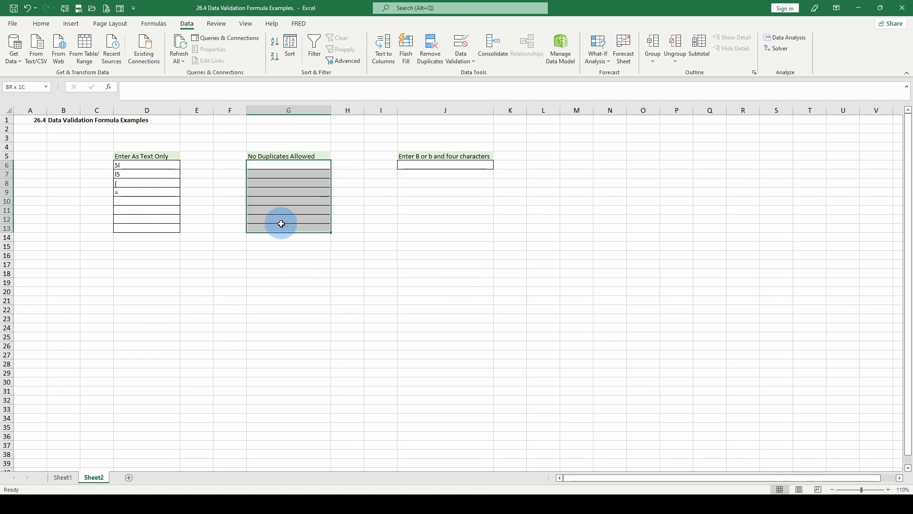
{"action": "left_click", "coordinate": [460, 57]}
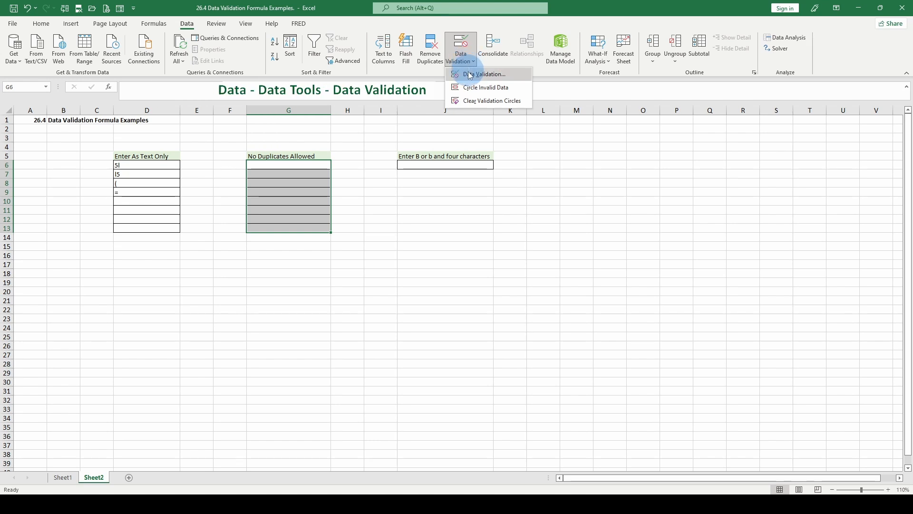
{"action": "left_click", "coordinate": [469, 76]}
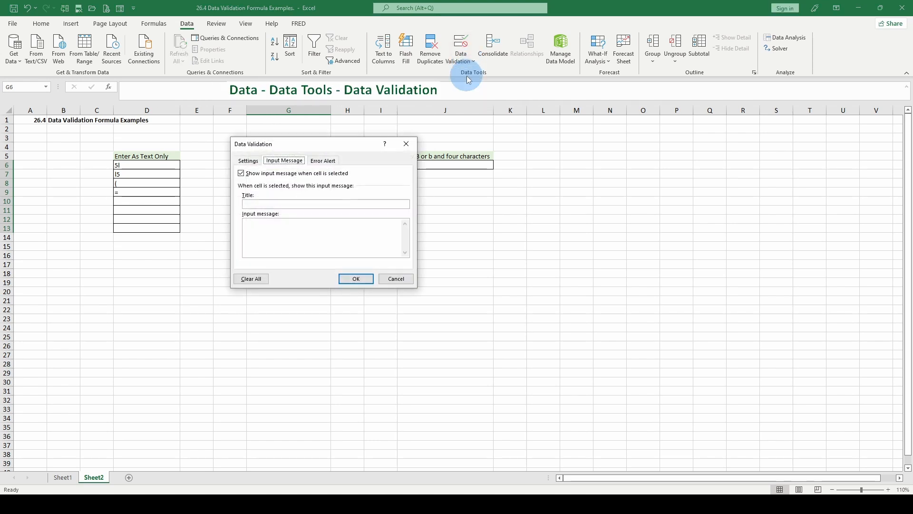
{"action": "left_click", "coordinate": [249, 162]}
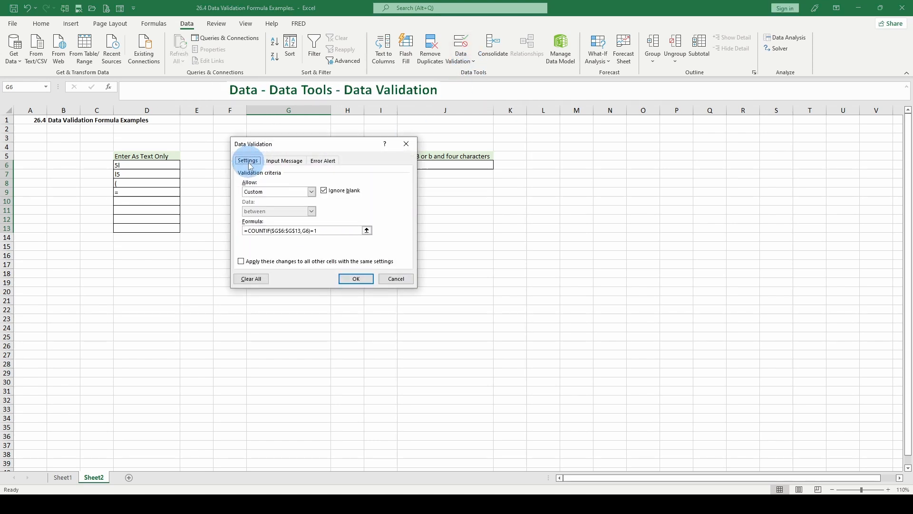
{"action": "left_click", "coordinate": [312, 191]}
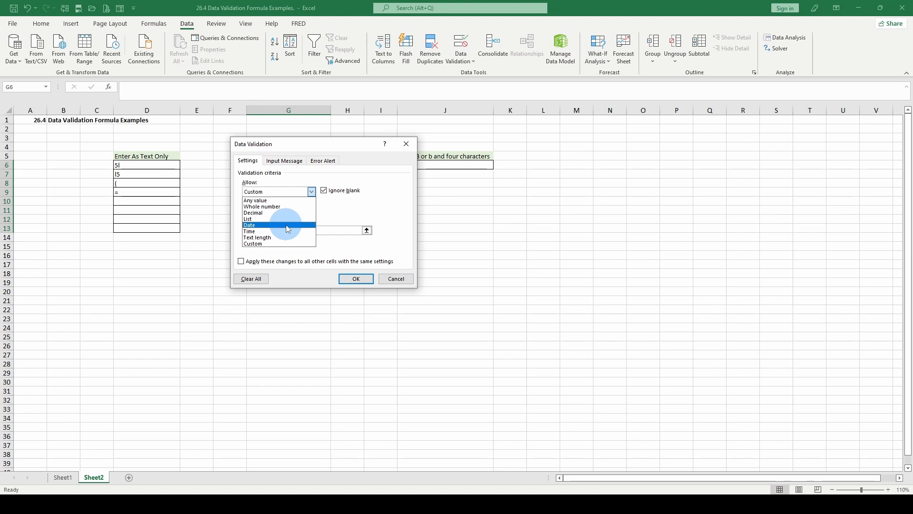
{"action": "left_click_drag", "start_coordinate": [301, 148], "coordinate": [431, 170]}
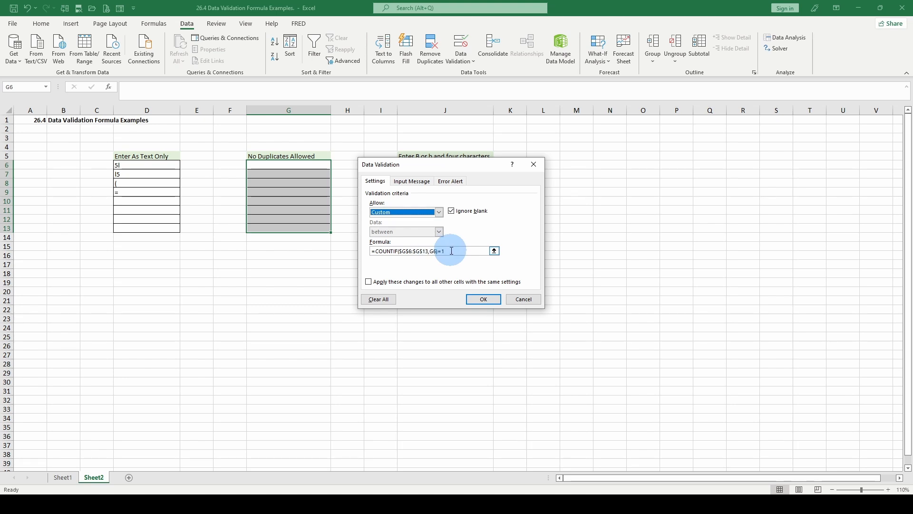
Review the input message and error alert style options of the no-duplicates rule, and close the dialog without saving
{"action": "left_click", "coordinate": [412, 181]}
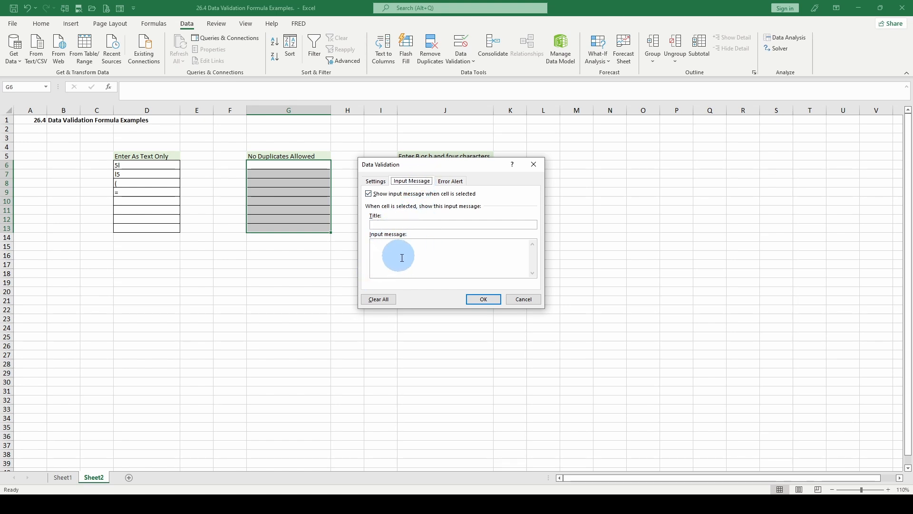
{"action": "left_click", "coordinate": [458, 182]}
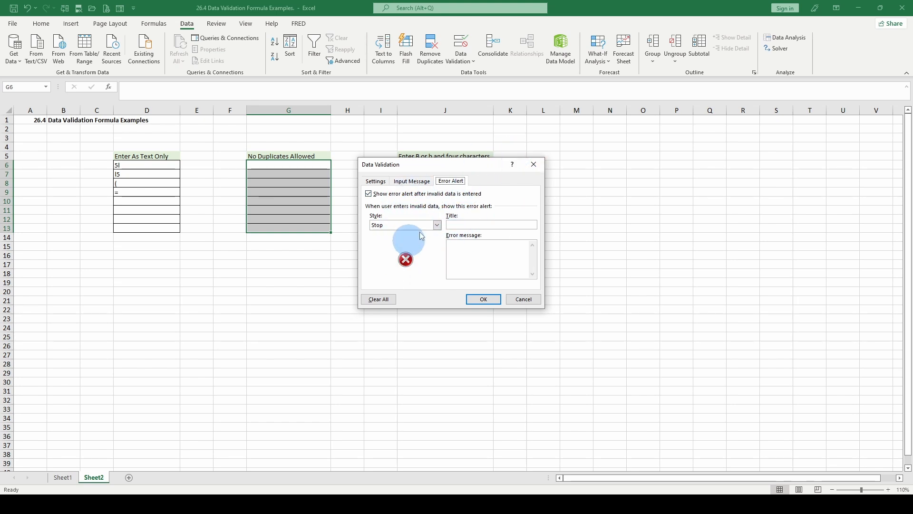
{"action": "left_click", "coordinate": [437, 225]}
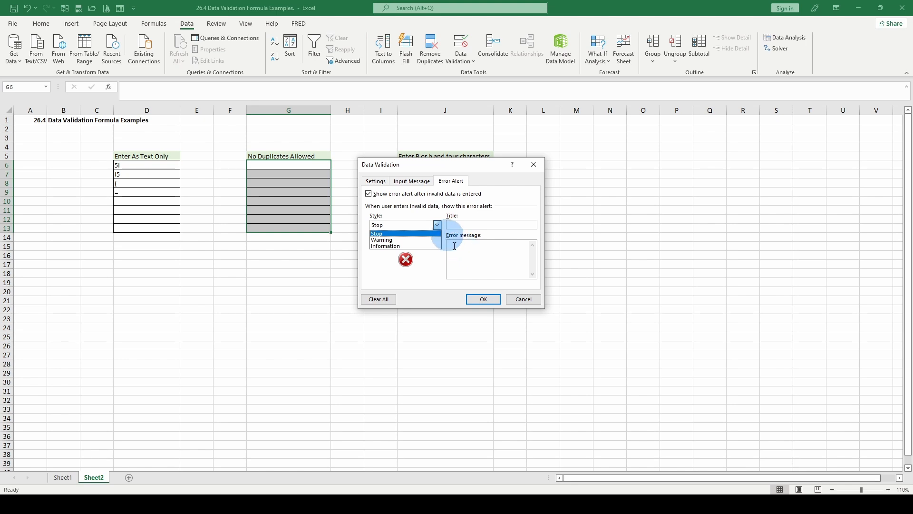
{"action": "left_click", "coordinate": [377, 181]}
{"action": "left_click", "coordinate": [534, 164]}
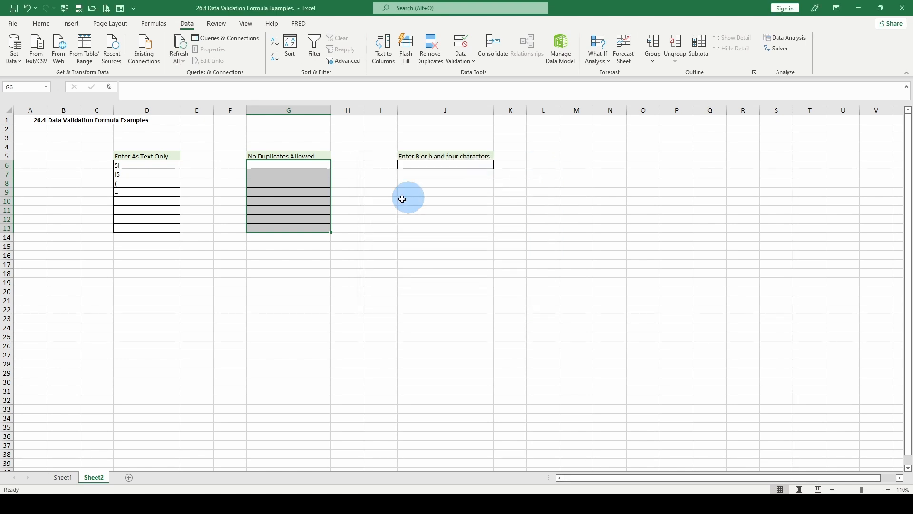
Fill G6:G10 of the no-duplicates column with 90, Tyext, Dog, Cat and 1Dog
{"action": "left_click", "coordinate": [297, 171]}
{"action": "type", "text": "90"}
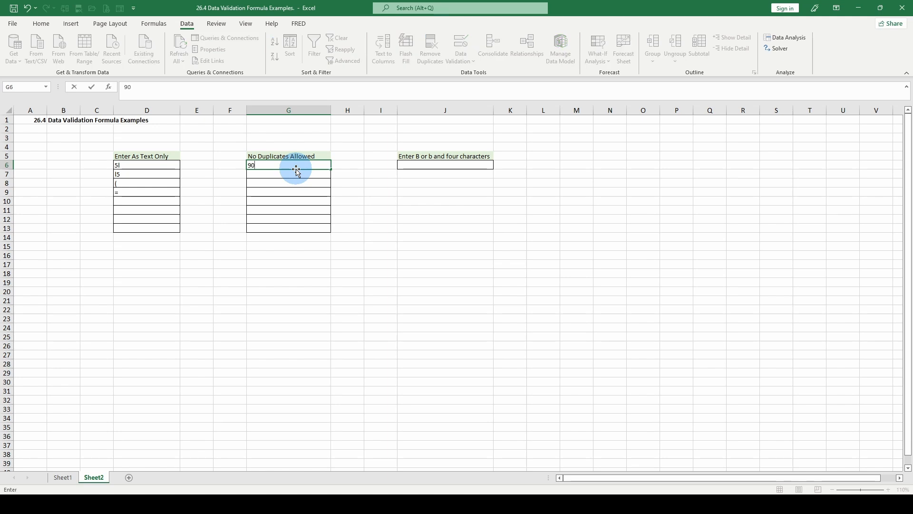
{"action": "key", "text": "Return"}
{"action": "type", "text": "TYe"}
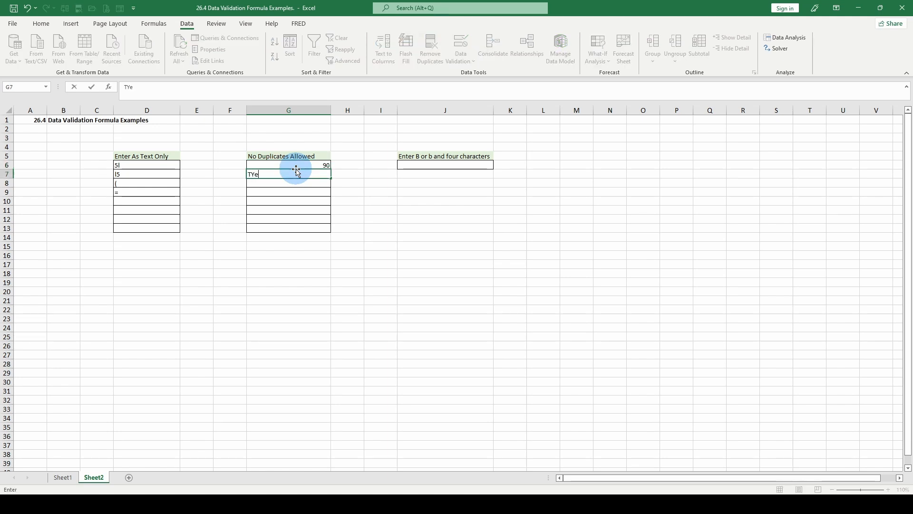
{"action": "type", "text": "xt"}
{"action": "key", "text": "Return"}
{"action": "type", "text": "Dog"}
{"action": "key", "text": "Return"}
{"action": "type", "text": "Cat"}
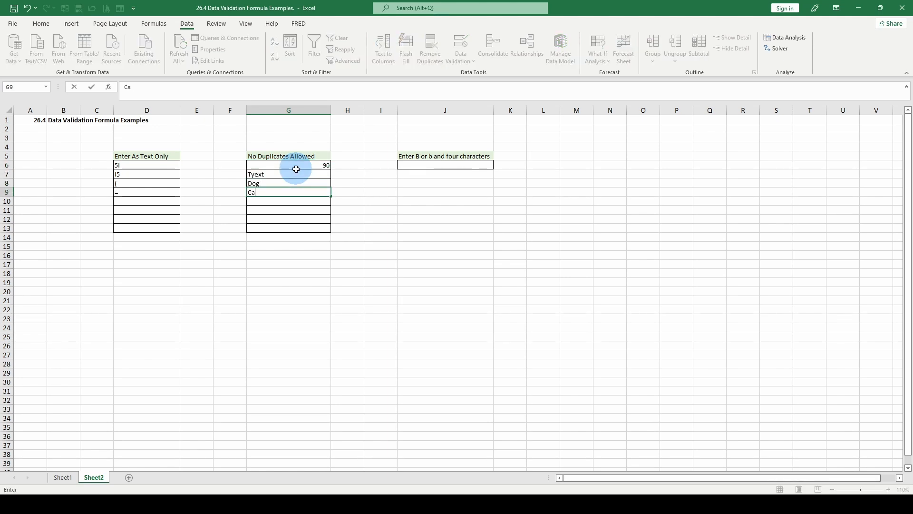
{"action": "key", "text": "Return"}
{"action": "type", "text": "1Dog"}
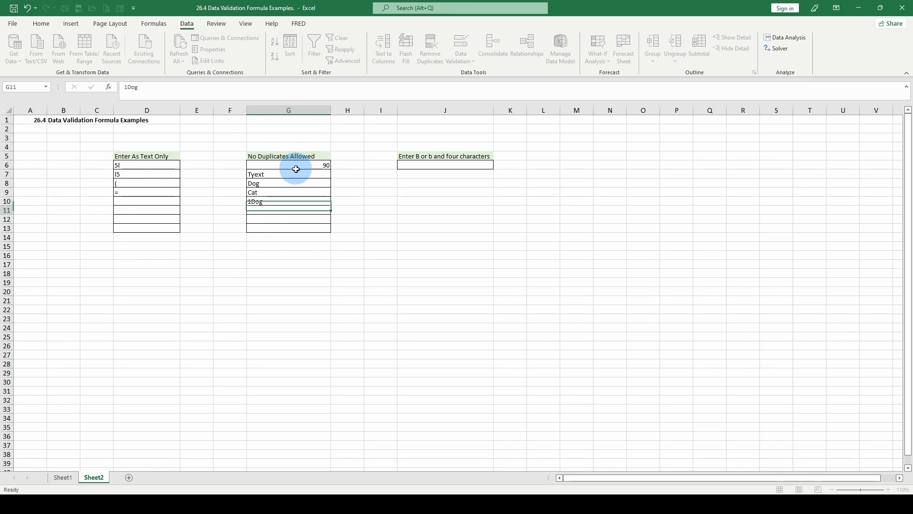
{"action": "key", "text": "Return"}
Try entering the duplicate values Dog and 90 in G11 to test the no-duplicates rule, cancelling each entry
{"action": "type", "text": "Dog"}
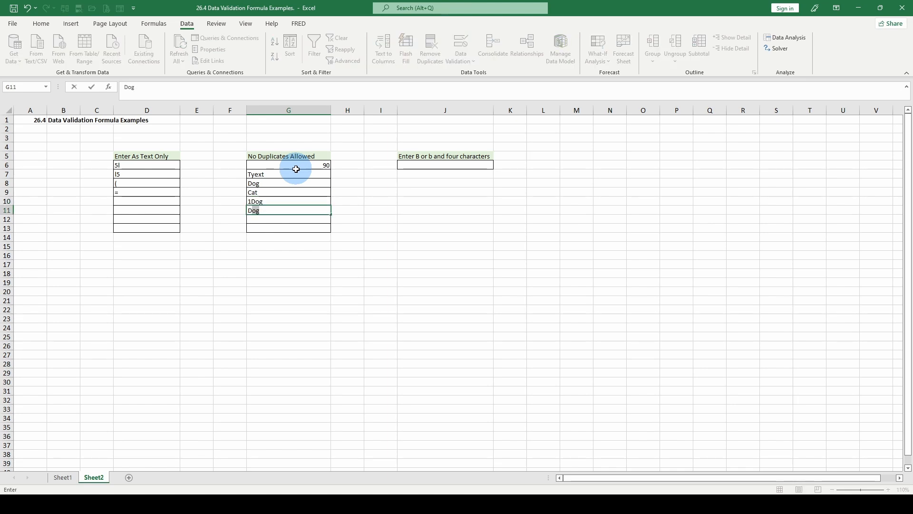
{"action": "key", "text": "Return"}
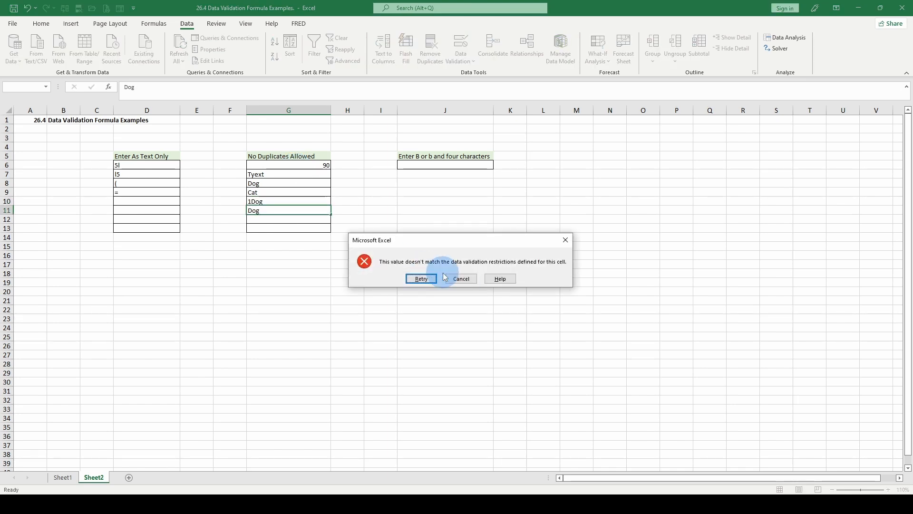
{"action": "left_click", "coordinate": [460, 278]}
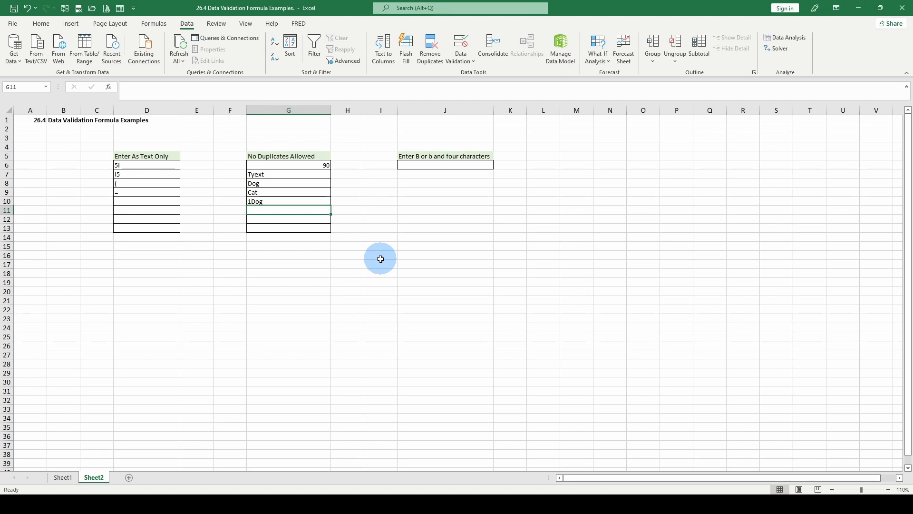
{"action": "type", "text": "90"}
{"action": "key", "text": "Return"}
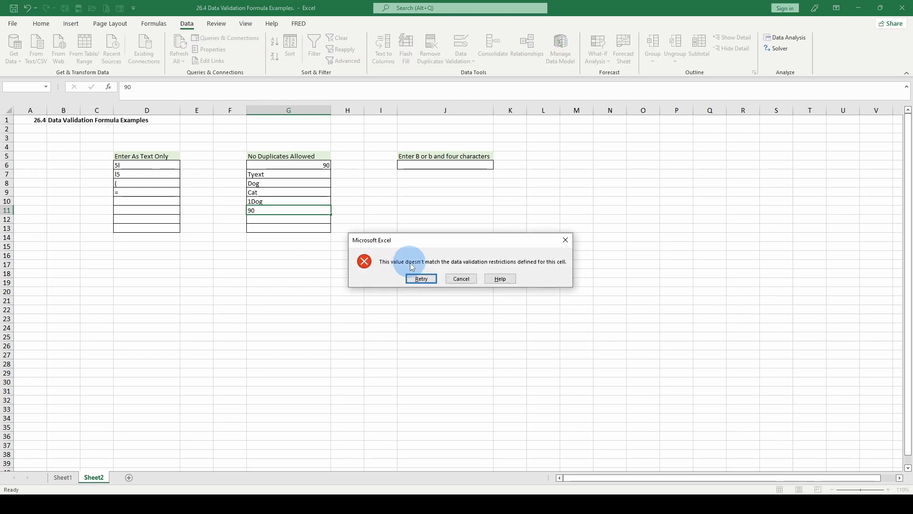
{"action": "key", "text": "Escape"}
Enter the unique value 90+ in G11 of the no-duplicates column
{"action": "type", "text": "90"}
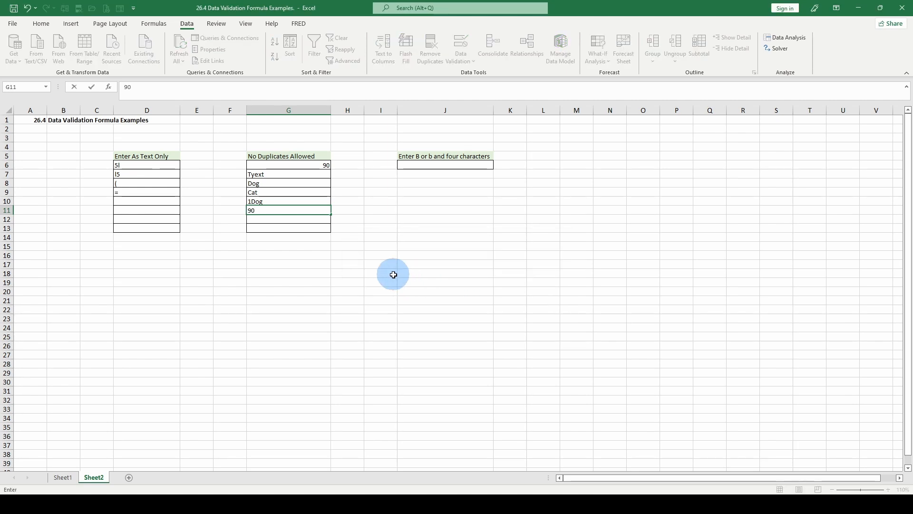
{"action": "type", "text": "+"}
{"action": "key", "text": "Return"}
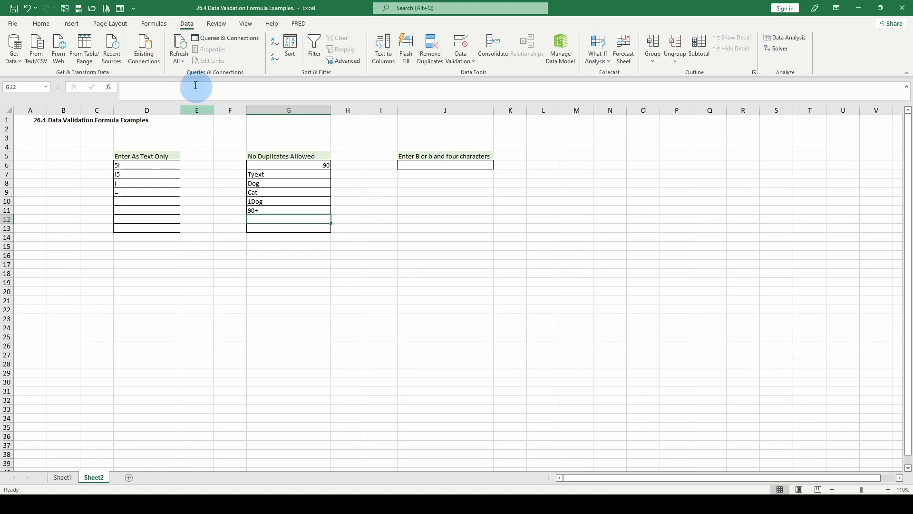
View the data validation settings of G6:G13, cancel without changing them, and delete the contents of those cells
{"action": "left_click_drag", "start_coordinate": [298, 163], "coordinate": [290, 228]}
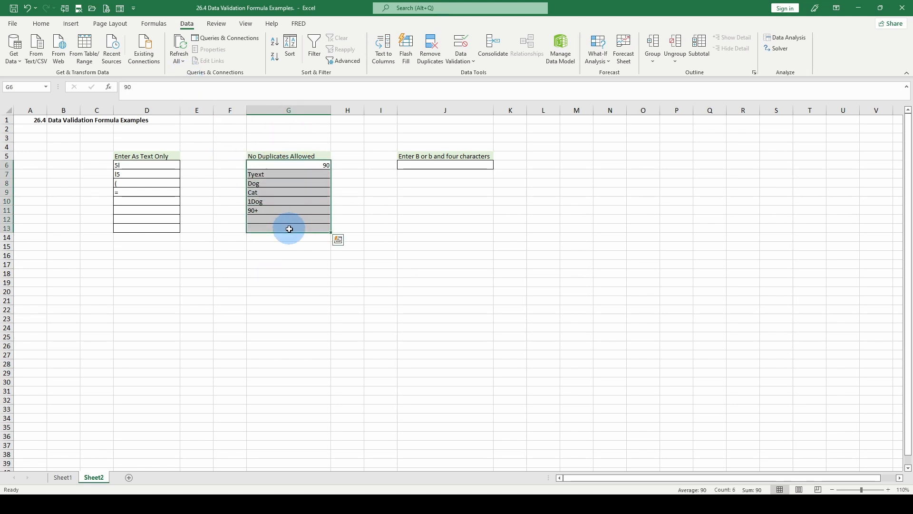
{"action": "left_click", "coordinate": [472, 61]}
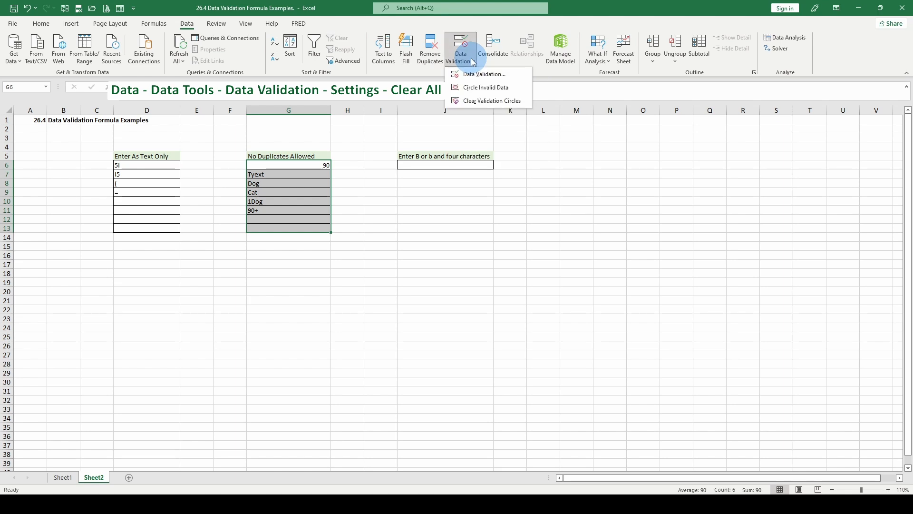
{"action": "left_click", "coordinate": [473, 75]}
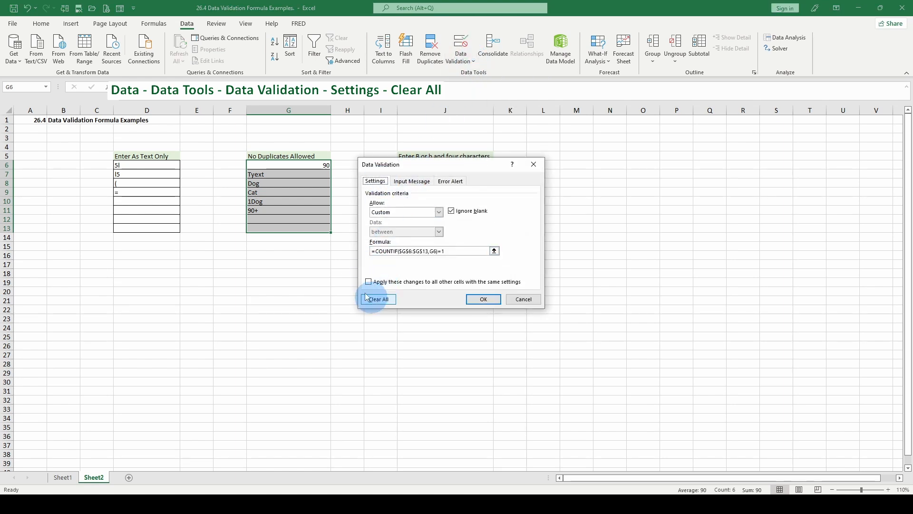
{"action": "left_click", "coordinate": [520, 295]}
{"action": "key", "text": "Delete"}
{"action": "left_click", "coordinate": [302, 192]}
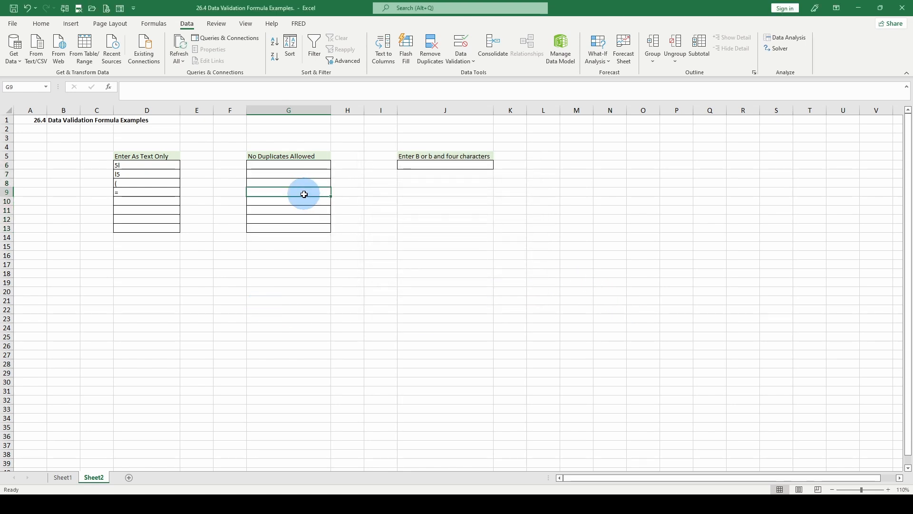
Check whether the emptied cells G6:G13 still carry their data validation rule, and close the settings without saving
{"action": "left_click_drag", "start_coordinate": [296, 164], "coordinate": [288, 230]}
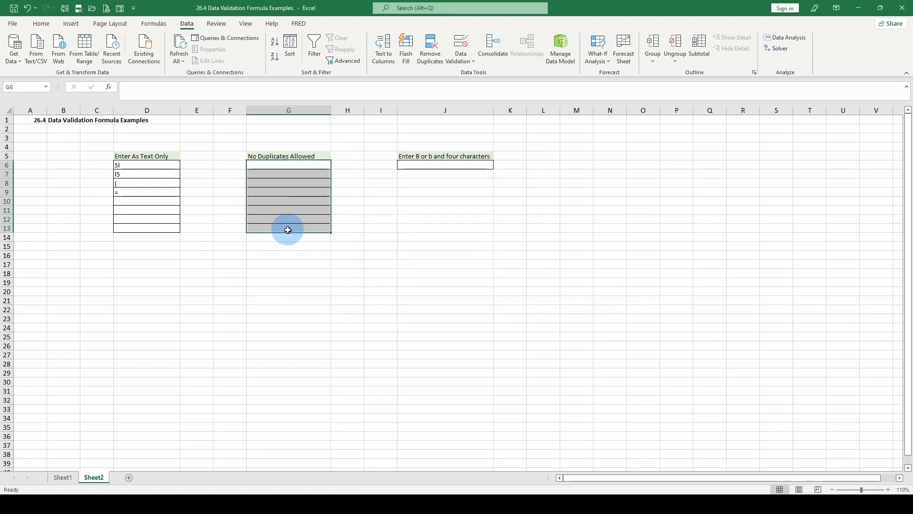
{"action": "left_click", "coordinate": [460, 47]}
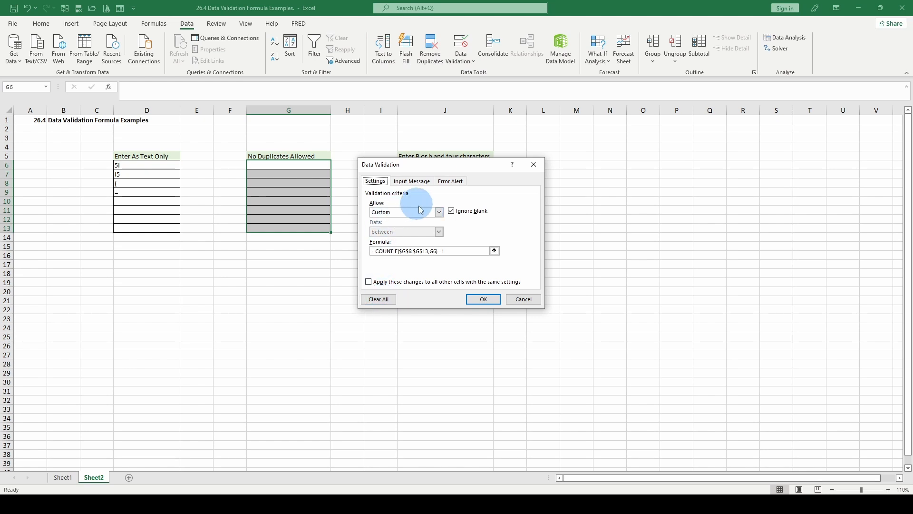
{"action": "left_click", "coordinate": [524, 299]}
{"action": "left_click", "coordinate": [230, 273]}
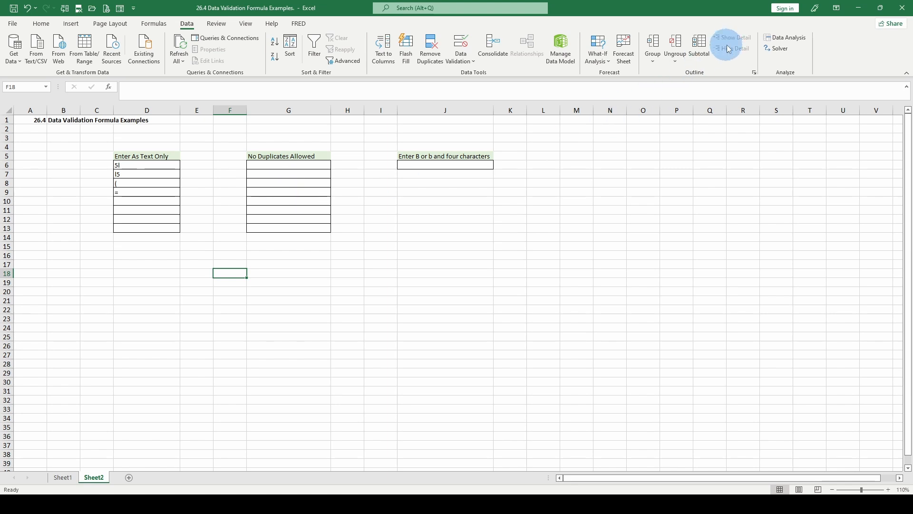
Locate all cells with data validation on the sheet using Go To Special with the Data validation and All options
{"action": "scroll", "coordinate": [816, 44], "scroll_direction": "up", "scroll_amount": 4}
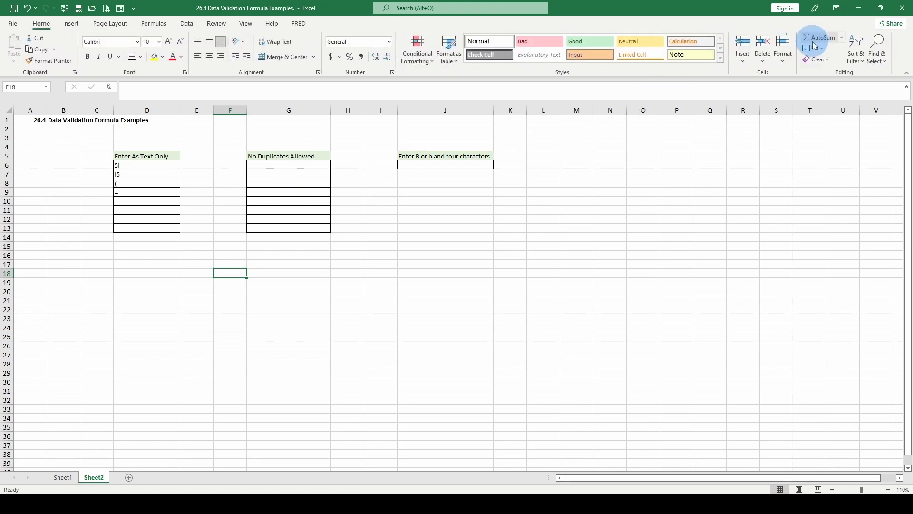
{"action": "left_click", "coordinate": [883, 56]}
{"action": "left_click", "coordinate": [849, 116]}
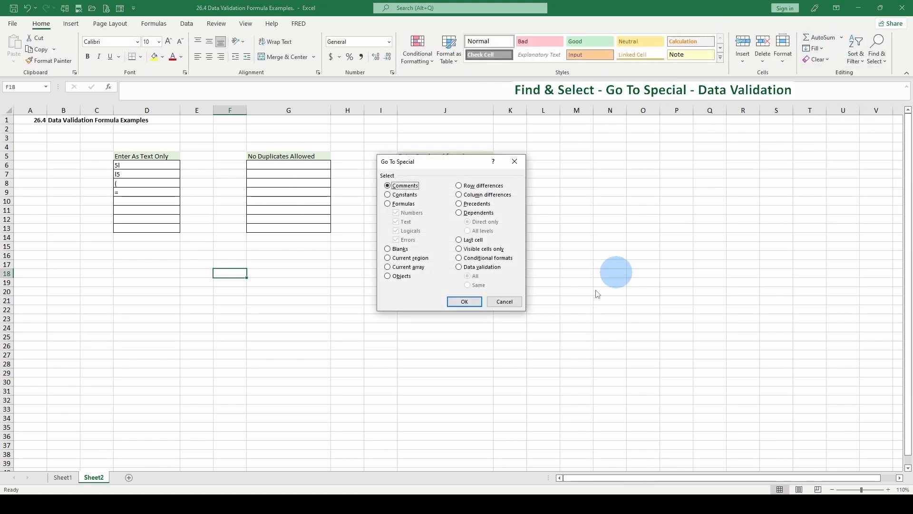
{"action": "left_click", "coordinate": [460, 268]}
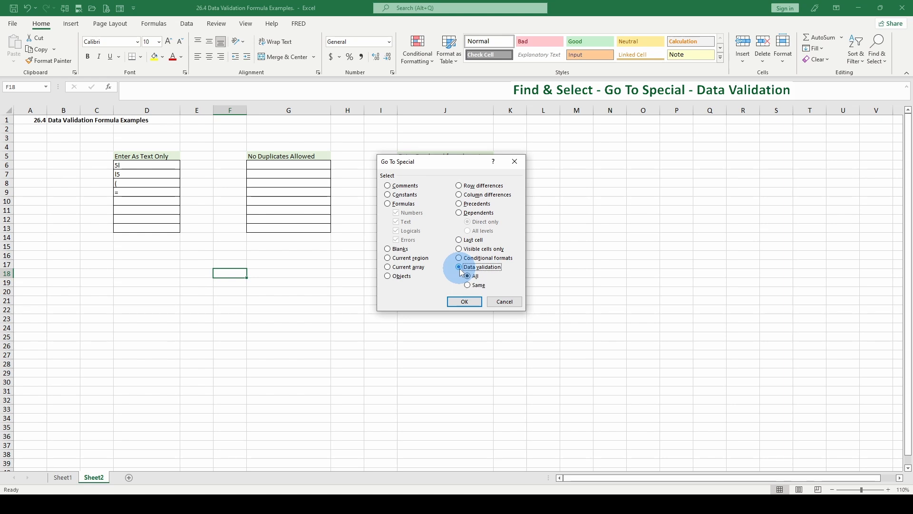
{"action": "left_click", "coordinate": [464, 302]}
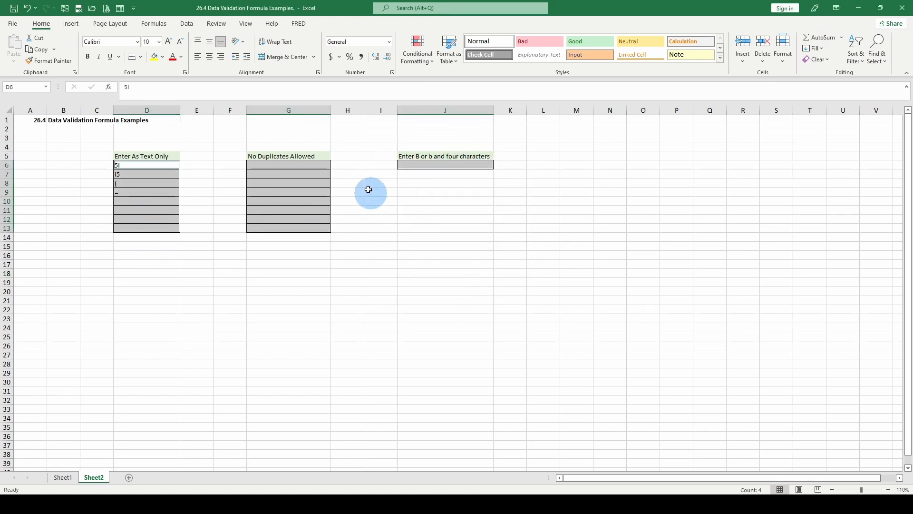
Examine the custom validation formula of J6 under the B-and-four-characters heading, and close the dialog without saving
{"action": "left_click", "coordinate": [440, 171]}
{"action": "left_click", "coordinate": [430, 165]}
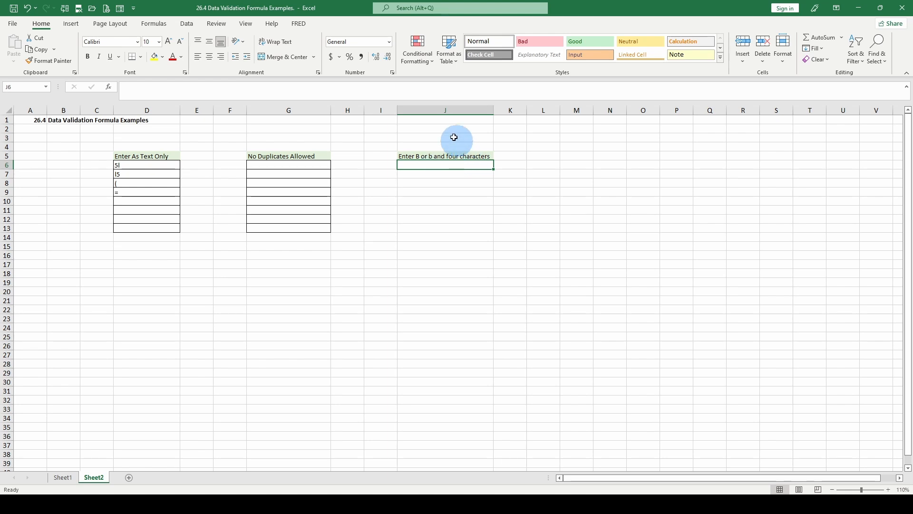
{"action": "left_click", "coordinate": [187, 24]}
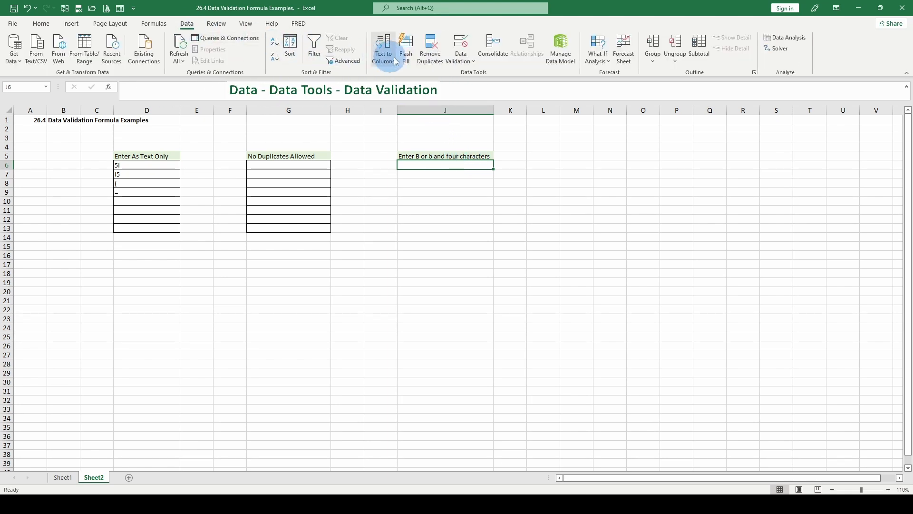
{"action": "left_click", "coordinate": [462, 52]}
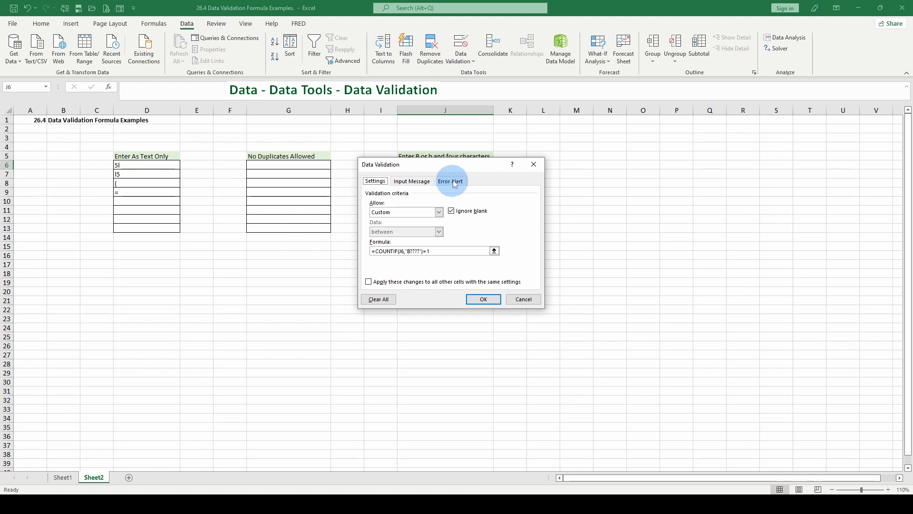
{"action": "left_click_drag", "start_coordinate": [458, 165], "coordinate": [504, 182]}
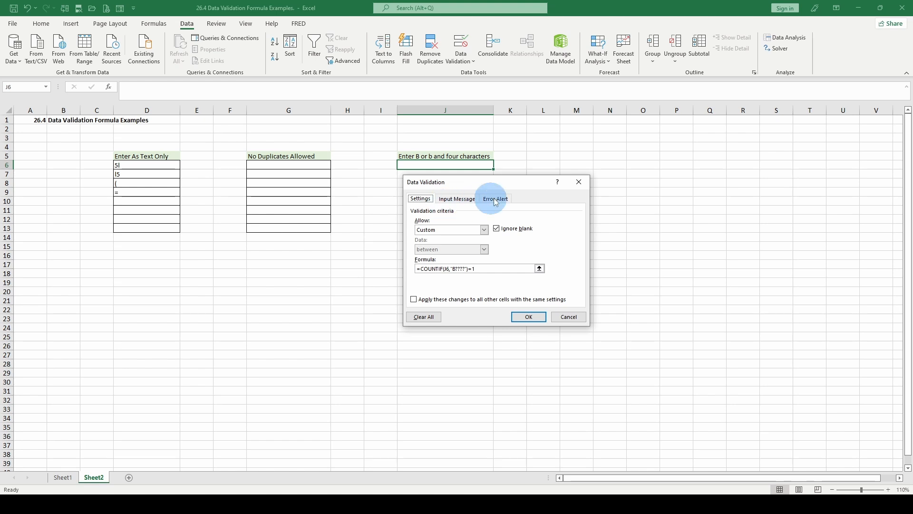
{"action": "left_click", "coordinate": [580, 184]}
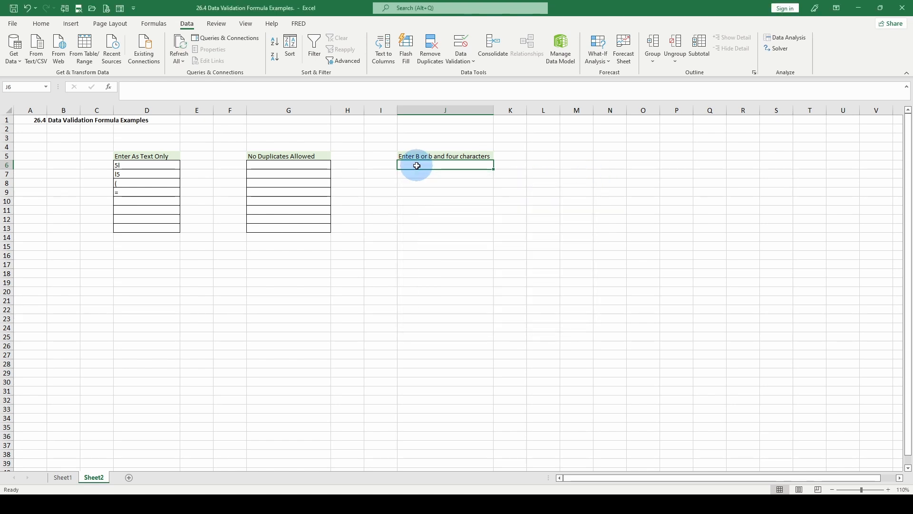
Enter b0)k4 in J6 and try extending it to b0)k41 to test the length rule, cancelling the extension
{"action": "type", "text": "b0)k4"}
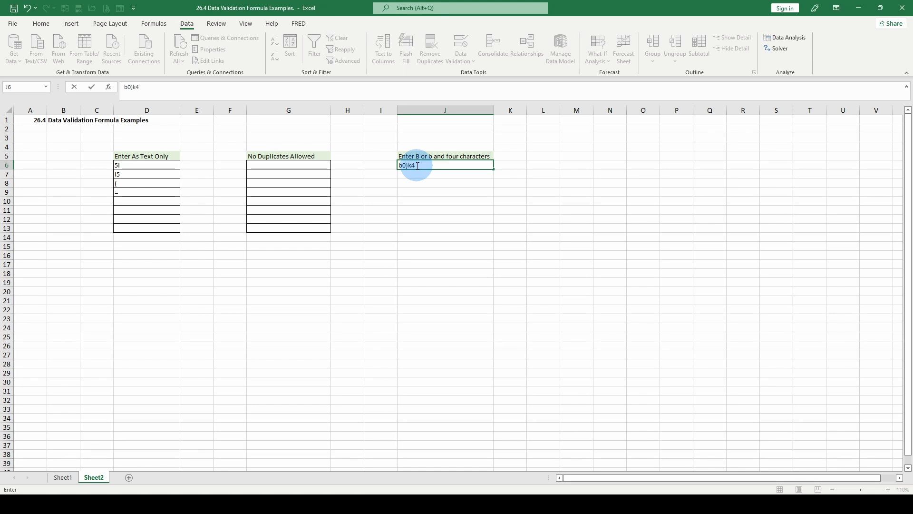
{"action": "key", "text": "Return"}
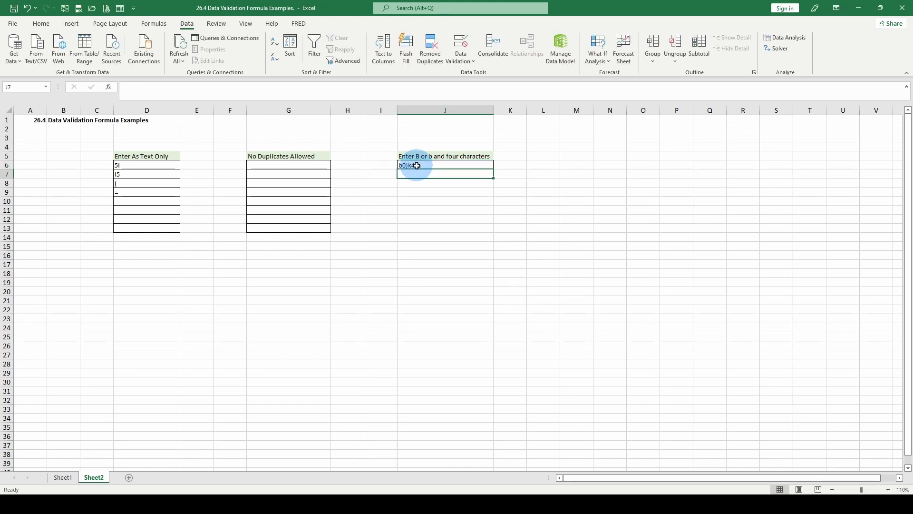
{"action": "left_click", "coordinate": [417, 166]}
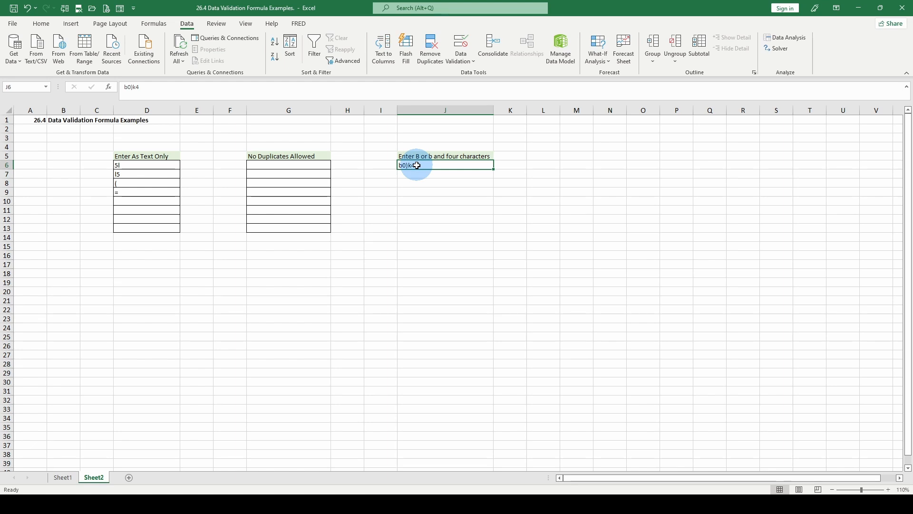
{"action": "left_click", "coordinate": [158, 88]}
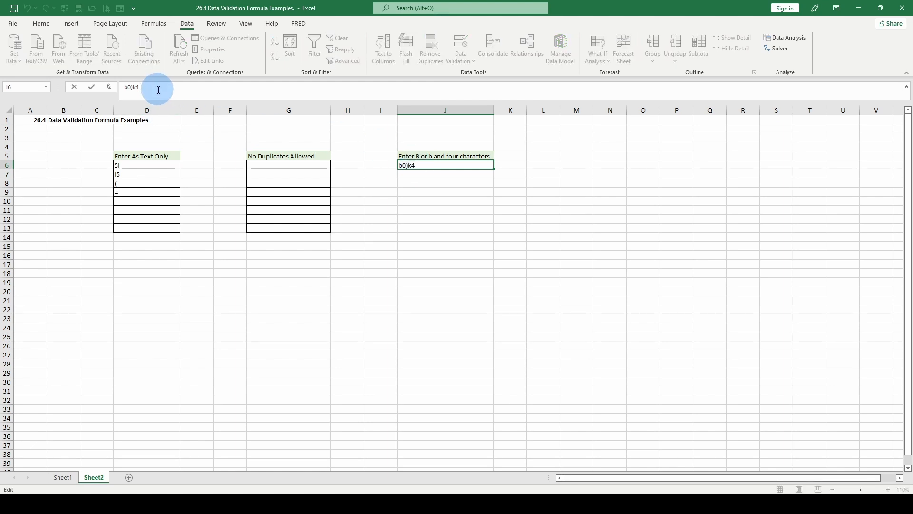
{"action": "key", "text": "Return"}
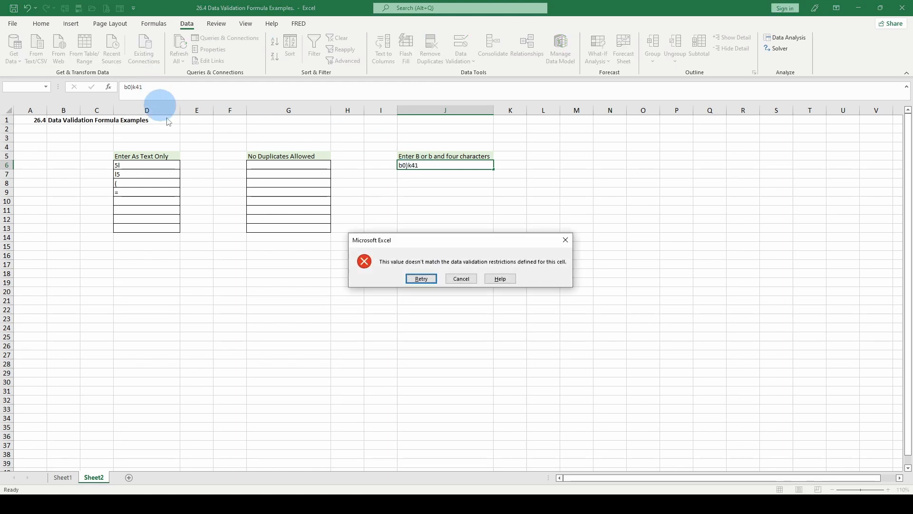
{"action": "key", "text": "Escape"}
Replace the entry in J6 with B 400 to test a value containing a space
{"action": "key", "text": "BackSpace"}
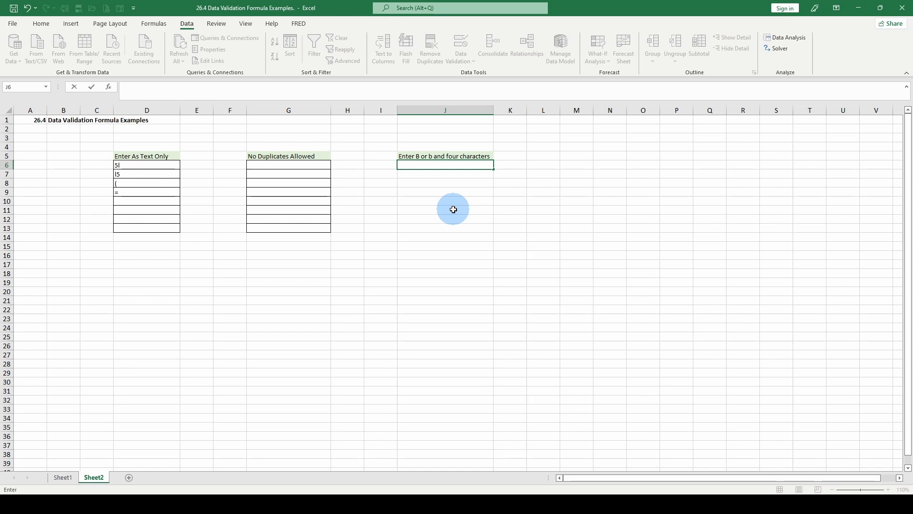
{"action": "type", "text": "B 400"}
{"action": "key", "text": "Return"}
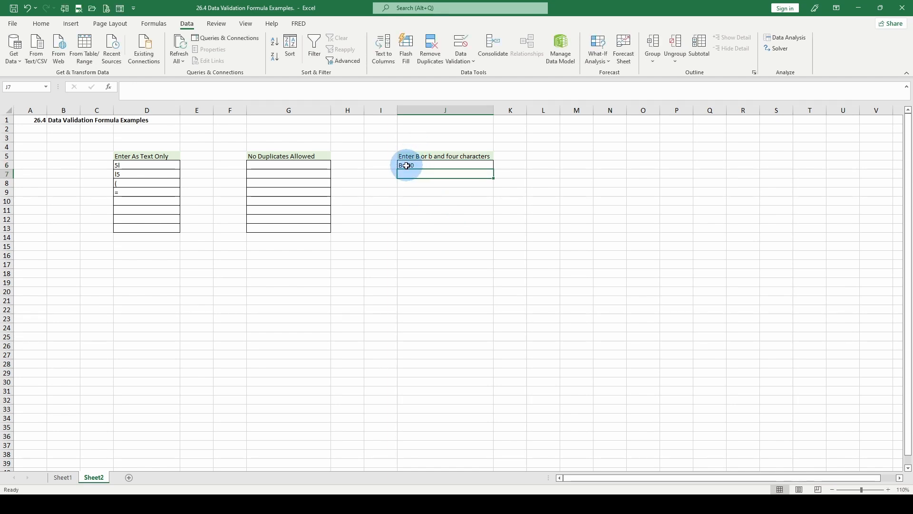
Check the Ignore blank option in the data validation settings of J6, and close the dialog unchanged
{"action": "left_click", "coordinate": [420, 165]}
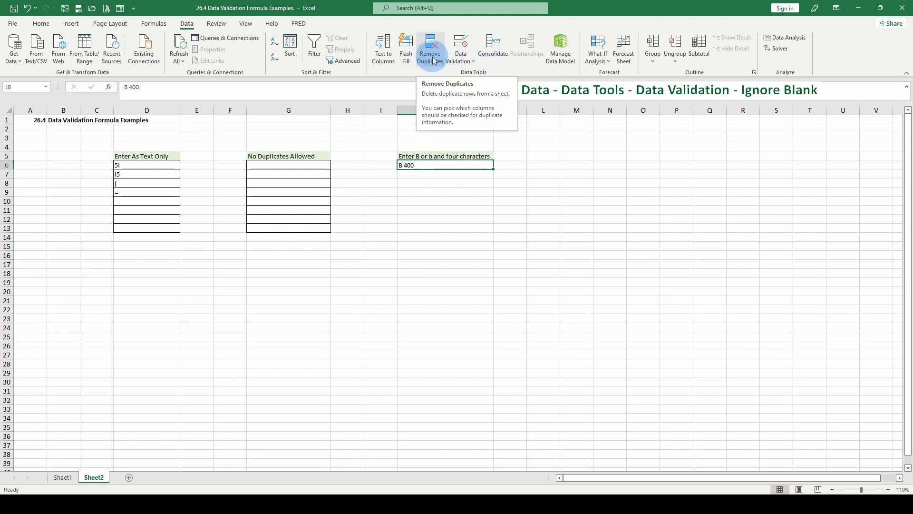
{"action": "left_click", "coordinate": [461, 45]}
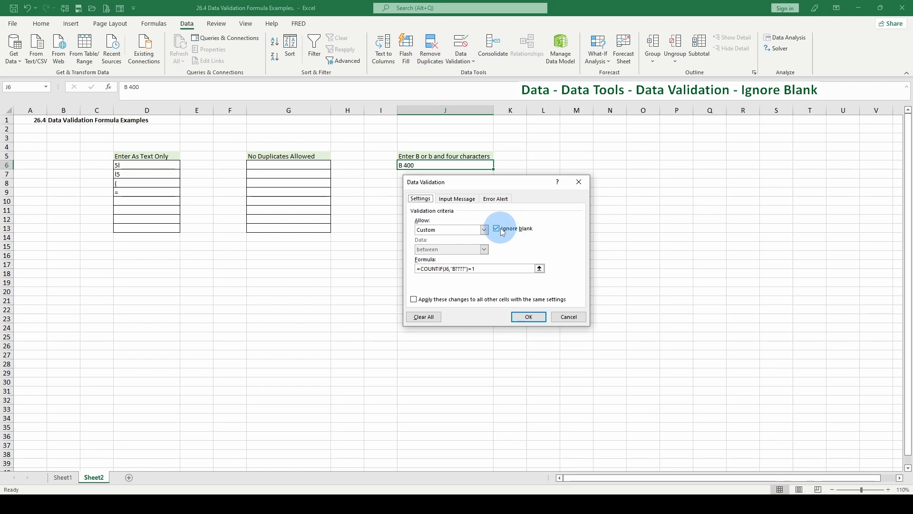
{"action": "left_click", "coordinate": [415, 167]}
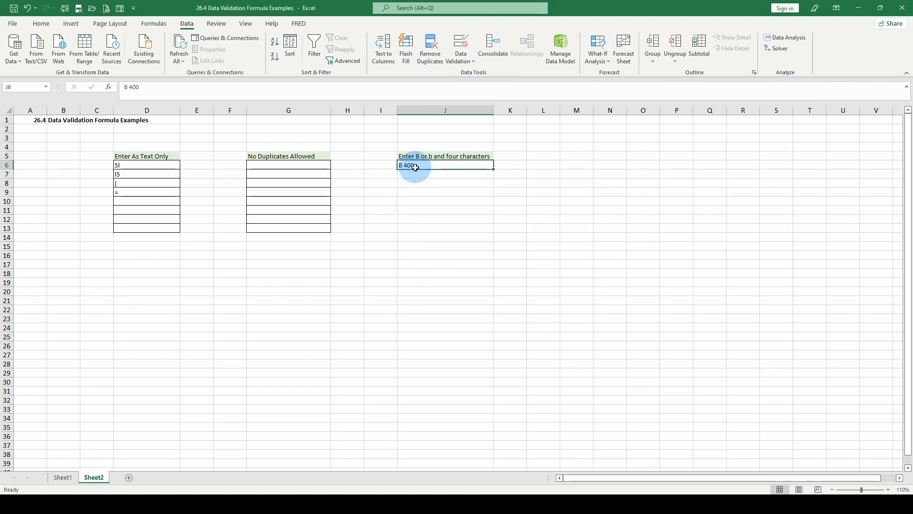
Replace the entry in J6 with the lowercase value b 800
{"action": "type", "text": "b 8"}
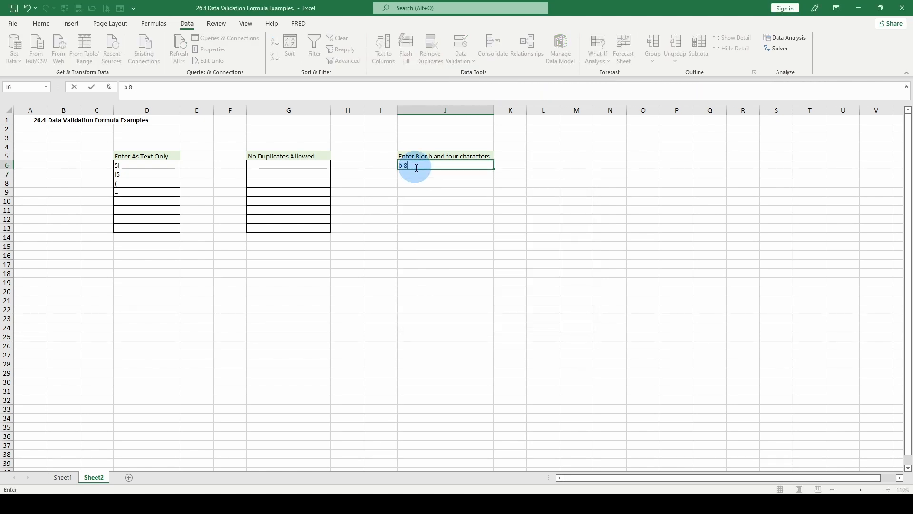
{"action": "key", "text": "Return"}
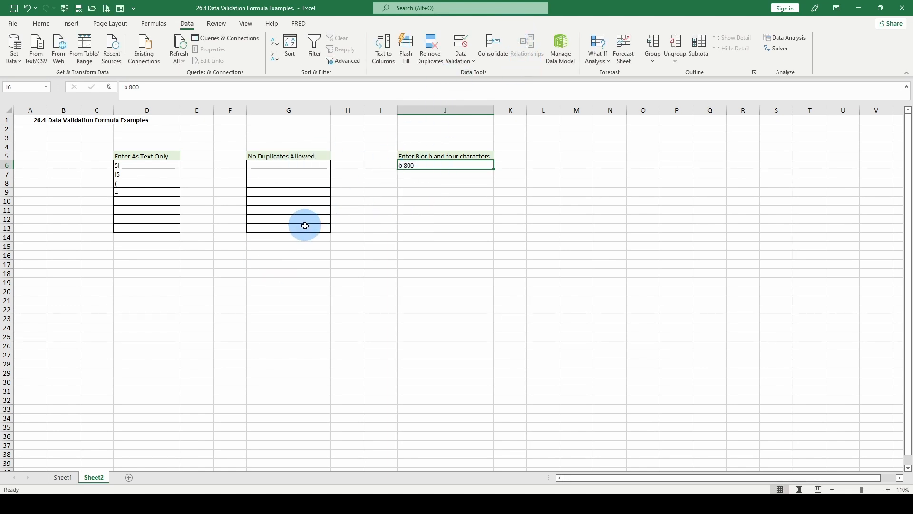
{"action": "left_click", "coordinate": [421, 174]}
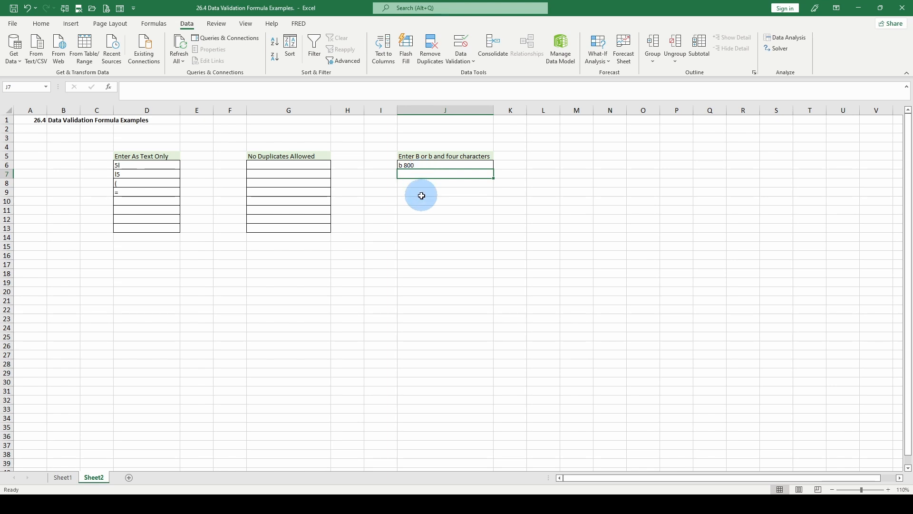
Toggle the Ignore blank option in the data validation settings of J6 and apply the settings
{"action": "left_click", "coordinate": [412, 165]}
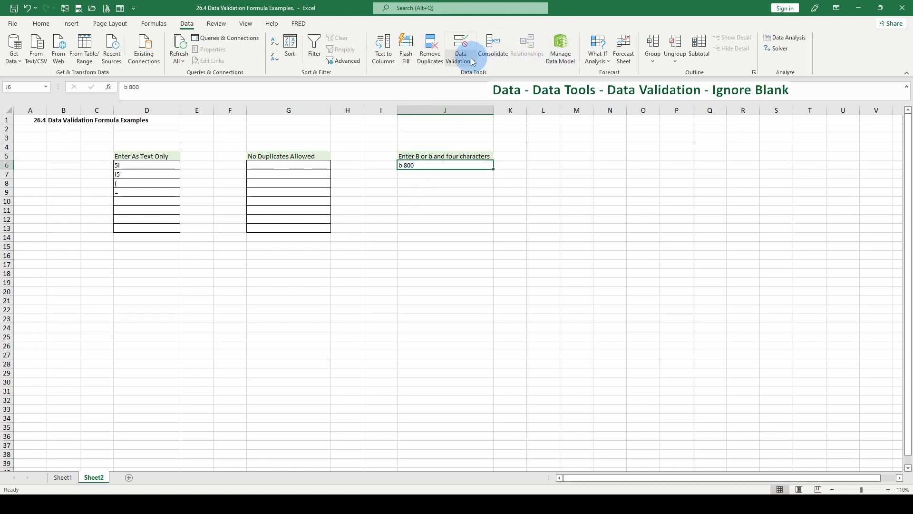
{"action": "left_click", "coordinate": [458, 52]}
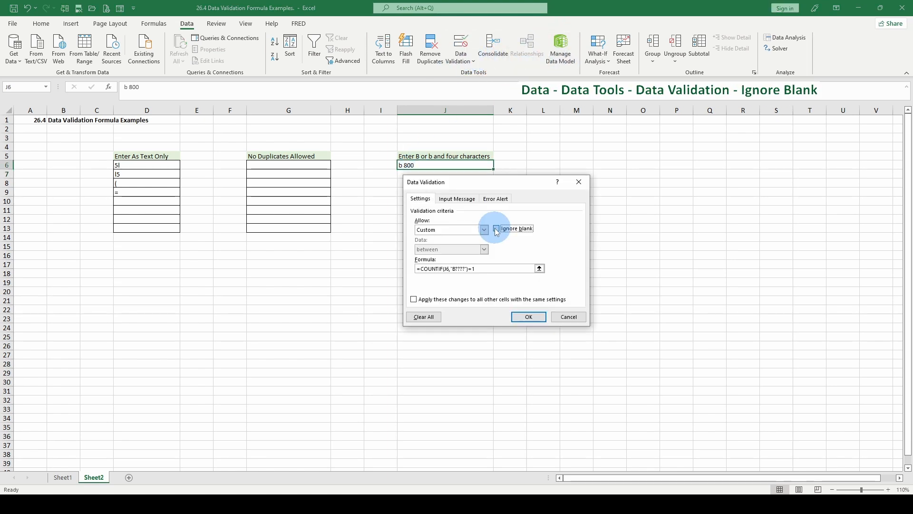
{"action": "left_click", "coordinate": [533, 316]}
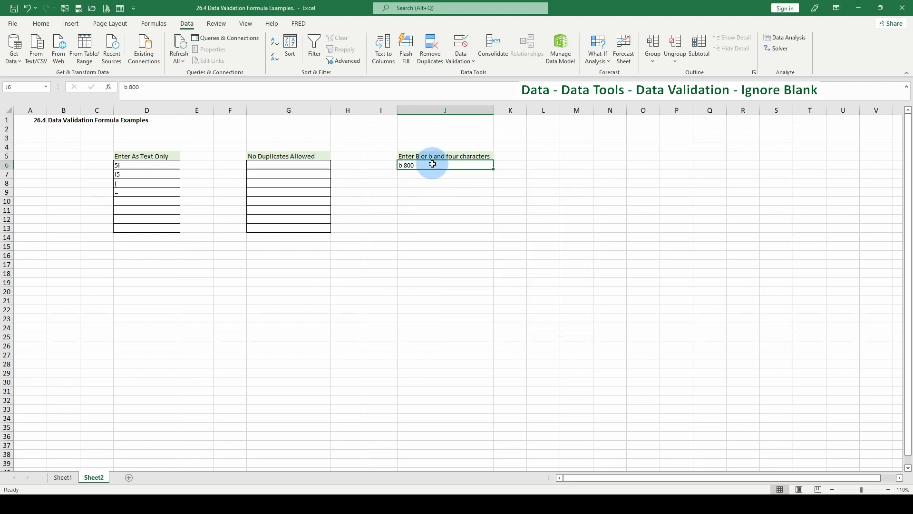
Try shortening the entry in J6 to b 80 to test the length rule, and cancel the edit
{"action": "left_click", "coordinate": [159, 85]}
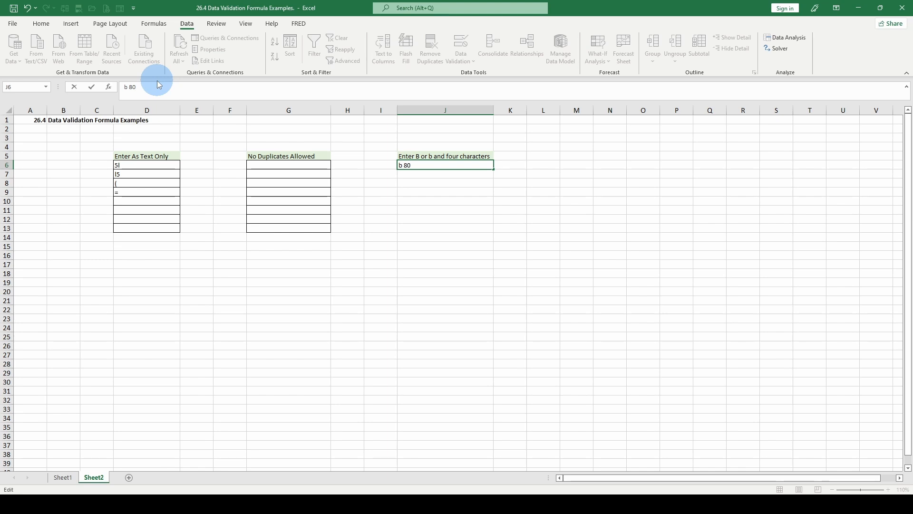
{"action": "key", "text": "Return"}
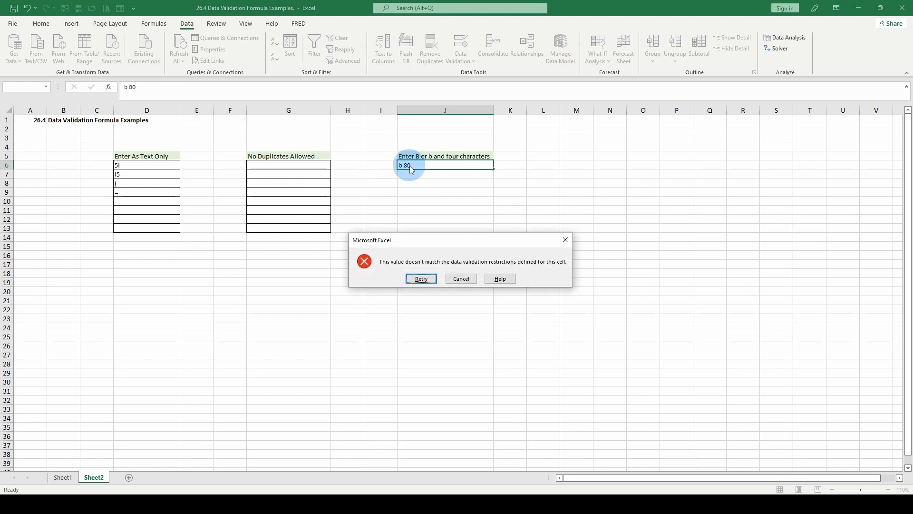
{"action": "left_click", "coordinate": [461, 278]}
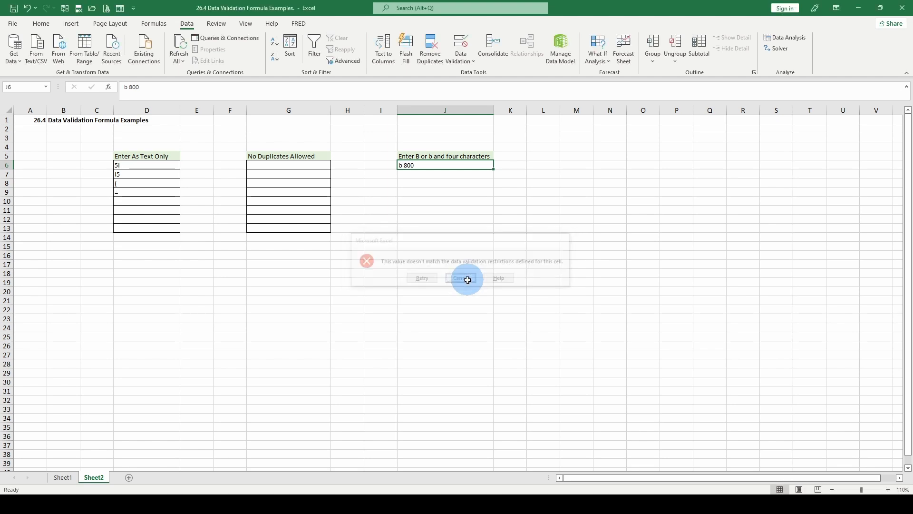
Replace the entry in J6 with B 800 in uppercase, undo the entries in J6 back to b, and select J10
{"action": "left_click", "coordinate": [160, 96]}
{"action": "key", "text": "Return"}
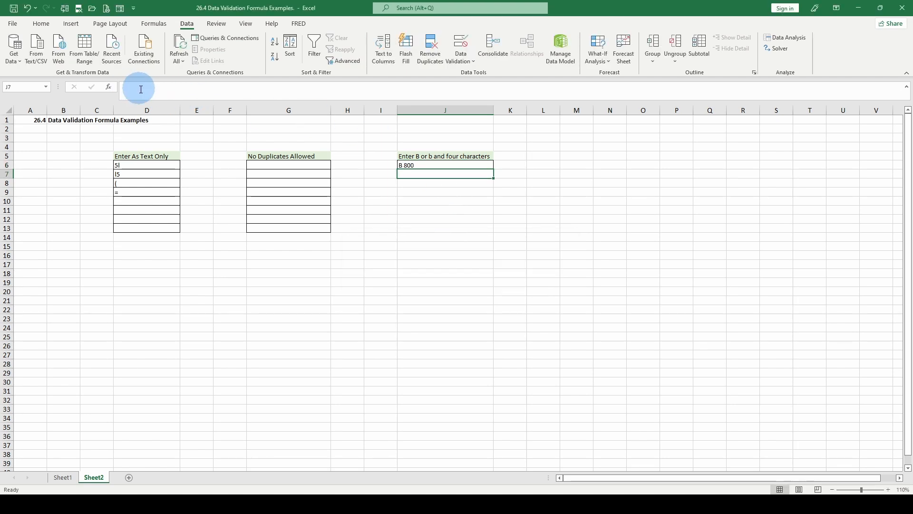
{"action": "key", "text": "ctrl+z"}
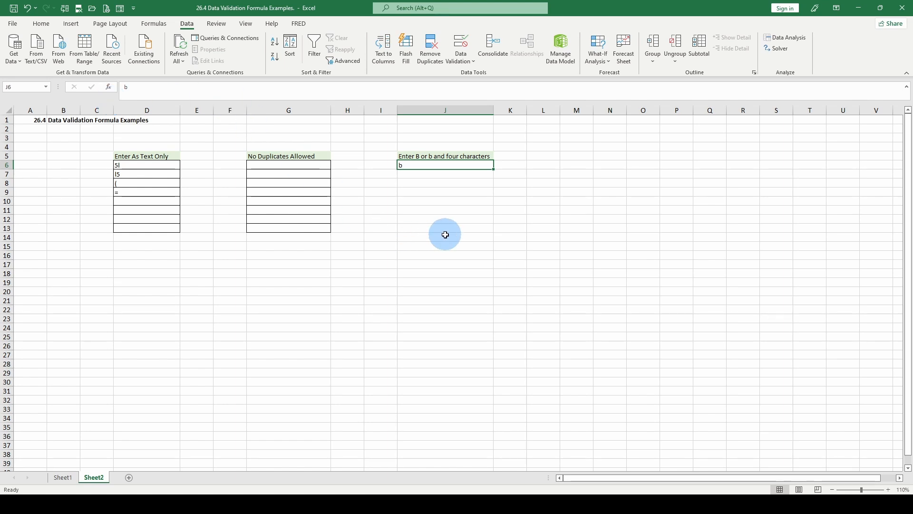
{"action": "left_click", "coordinate": [447, 199]}
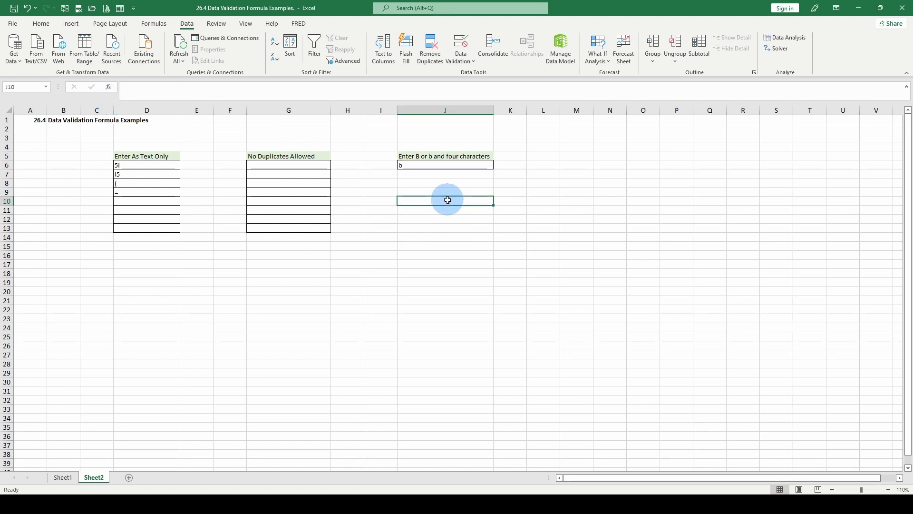